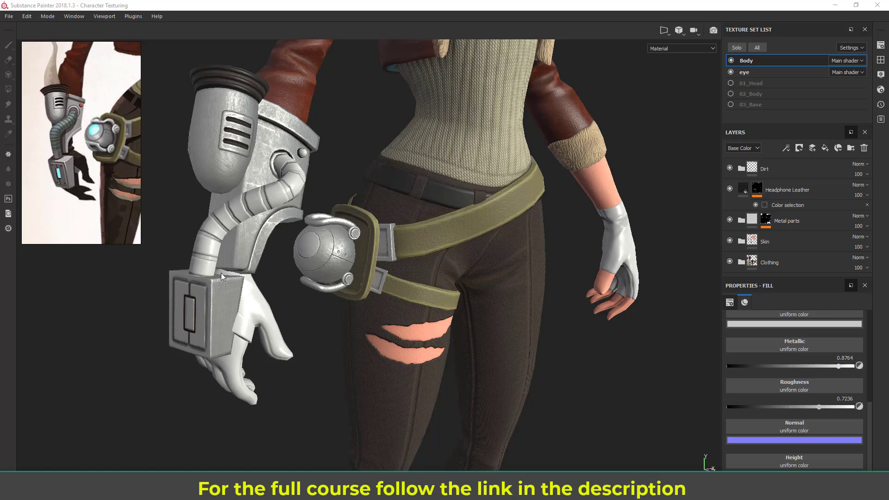
- Add a fill layer directly below the Dirt folder in the Body texture set's layer stack
{"action": "middle_click_drag", "start_coordinate": [476, 284], "coordinate": [495, 273], "text": "alt"}
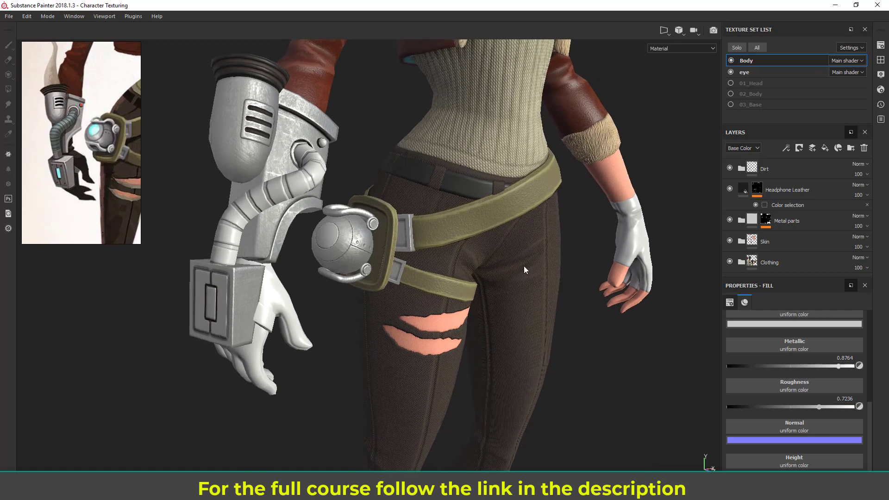
{"action": "left_click", "coordinate": [826, 149]}
{"action": "left_click_drag", "start_coordinate": [793, 263], "coordinate": [788, 177]}
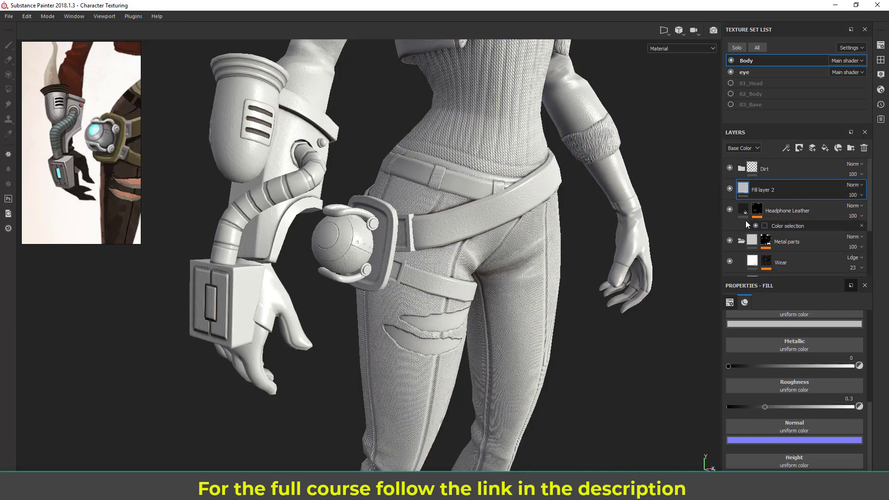
{"action": "scroll", "coordinate": [786, 262], "scroll_direction": "down", "scroll_amount": 3}
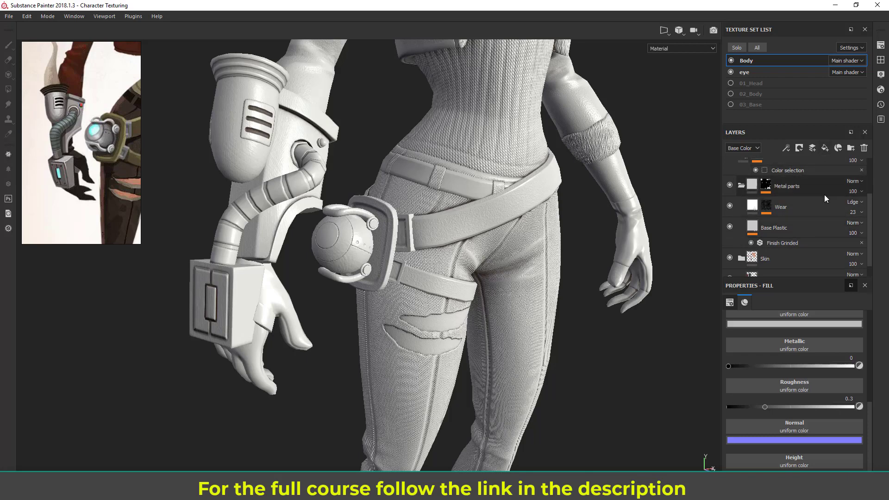
{"action": "scroll", "coordinate": [784, 214], "scroll_direction": "up", "scroll_amount": 3}
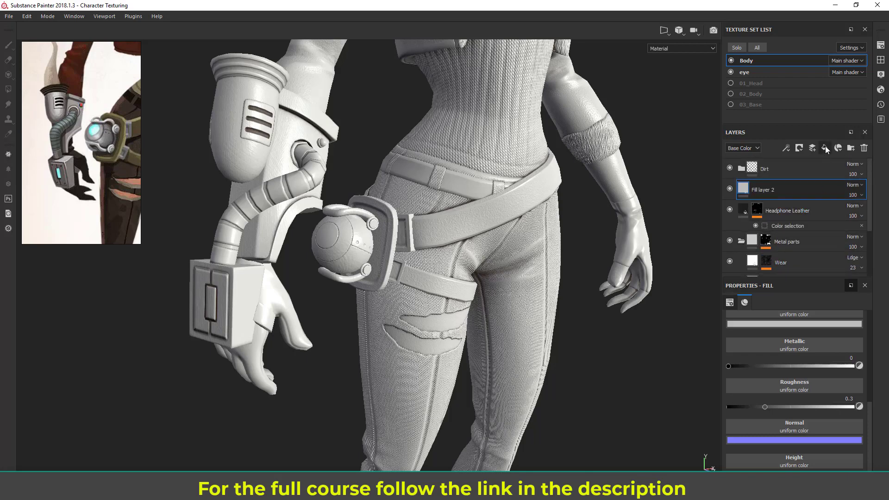
- Rename the new fill layer above Headphone Leather as "Emmisive"
{"action": "left_click", "coordinate": [788, 213]}
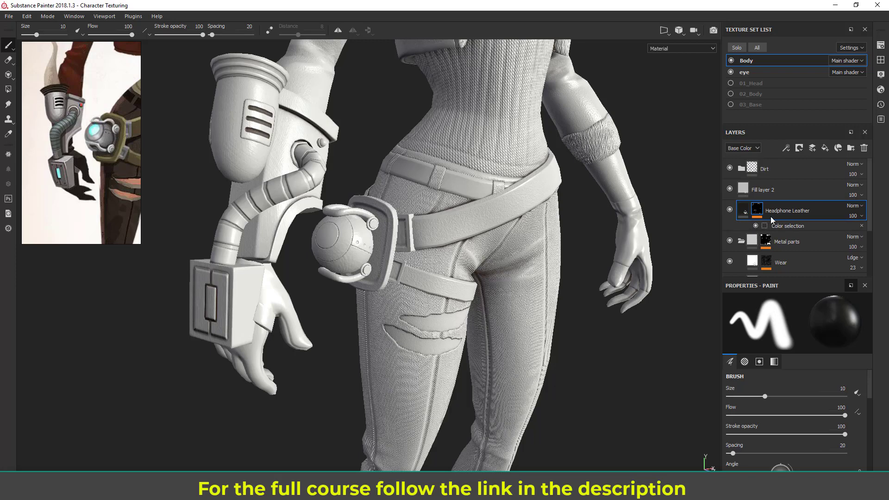
{"action": "left_click", "coordinate": [771, 190]}
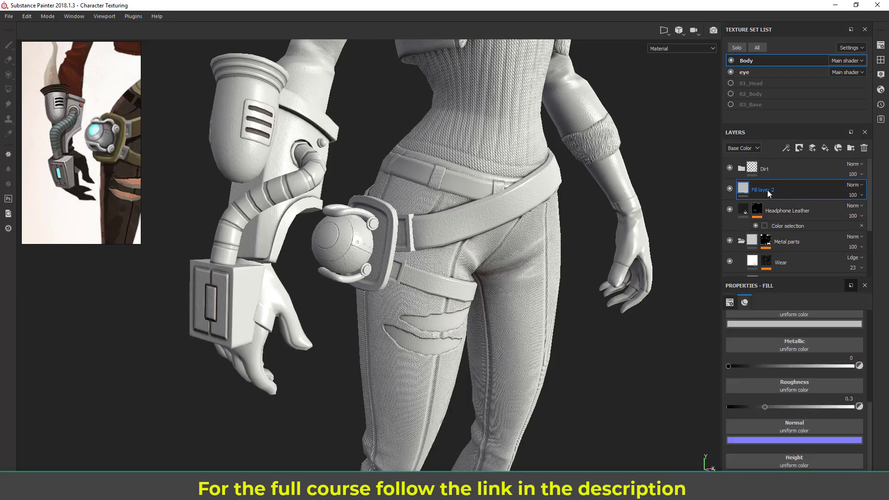
{"action": "double_click", "coordinate": [769, 196]}
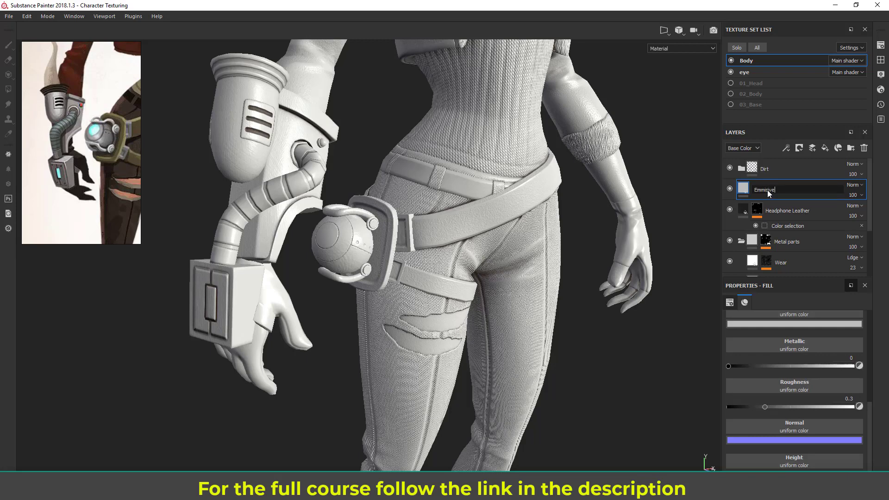
{"action": "key", "text": "Return"}
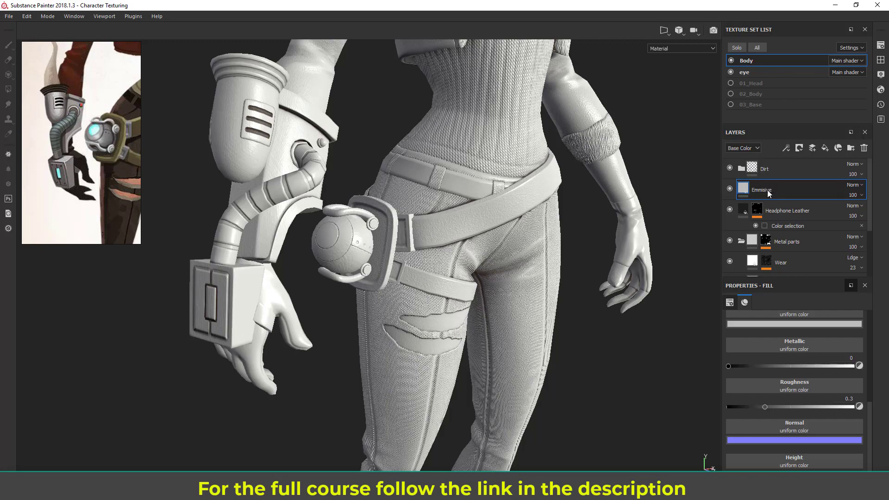
- Add an Emissive channel to the Body texture set in its texture set settings
{"action": "middle_click_drag", "start_coordinate": [342, 267], "coordinate": [368, 267], "text": "alt"}
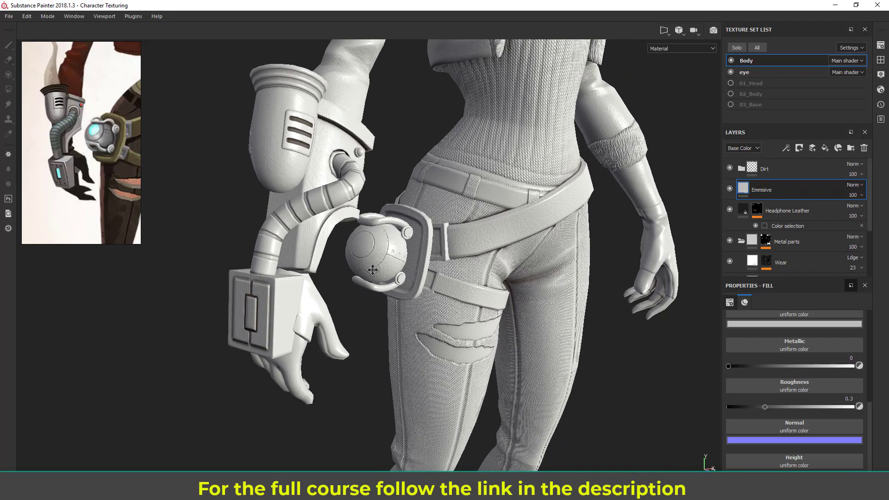
{"action": "left_click_drag", "start_coordinate": [315, 268], "coordinate": [370, 270], "text": "alt"}
{"action": "middle_click_drag", "start_coordinate": [371, 271], "coordinate": [399, 233], "text": "alt"}
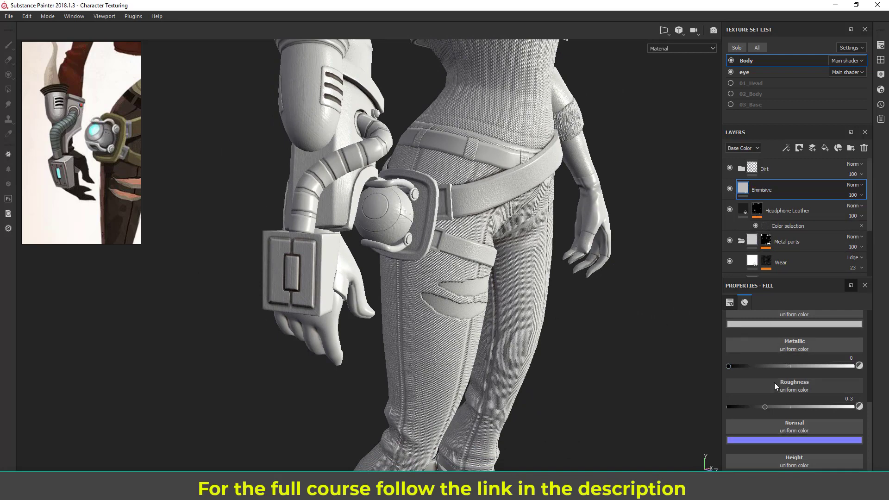
{"action": "scroll", "coordinate": [775, 382], "scroll_direction": "up", "scroll_amount": 3}
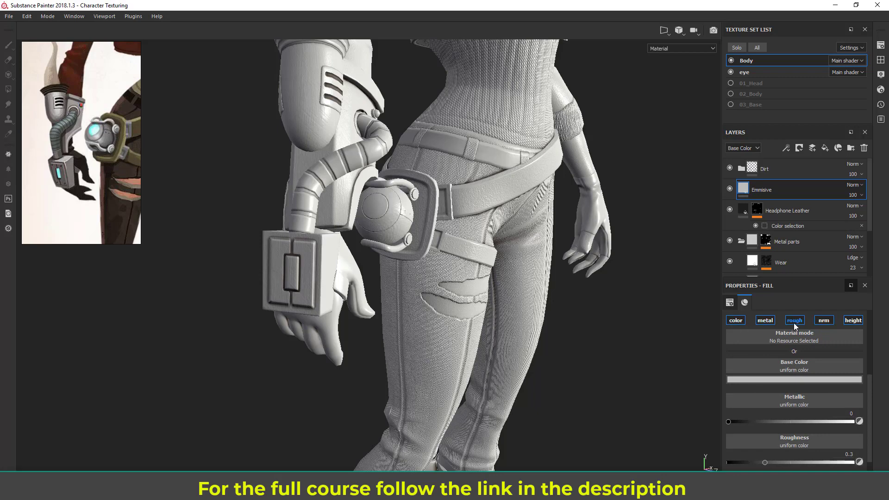
{"action": "scroll", "coordinate": [843, 338], "scroll_direction": "up", "scroll_amount": 1}
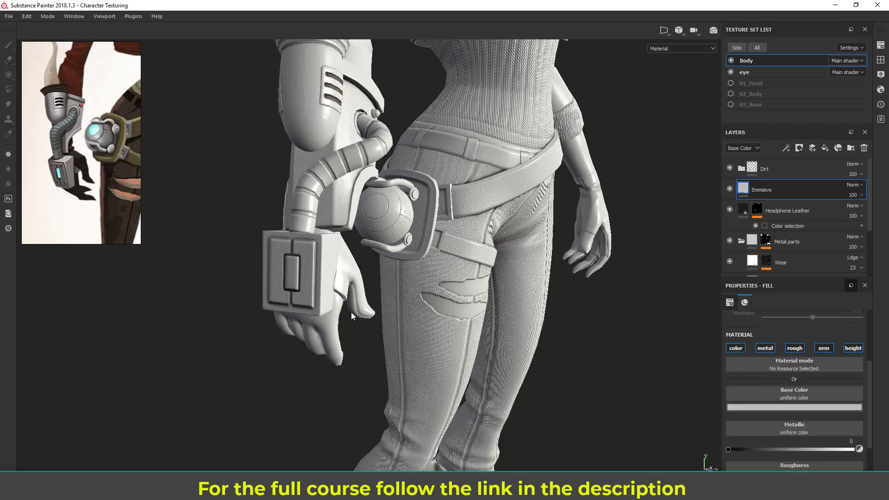
{"action": "left_click_drag", "start_coordinate": [353, 313], "coordinate": [336, 330], "text": "alt"}
{"action": "right_click_drag", "start_coordinate": [343, 331], "coordinate": [359, 323], "text": "alt"}
{"action": "middle_click_drag", "start_coordinate": [360, 323], "coordinate": [361, 336], "text": "alt"}
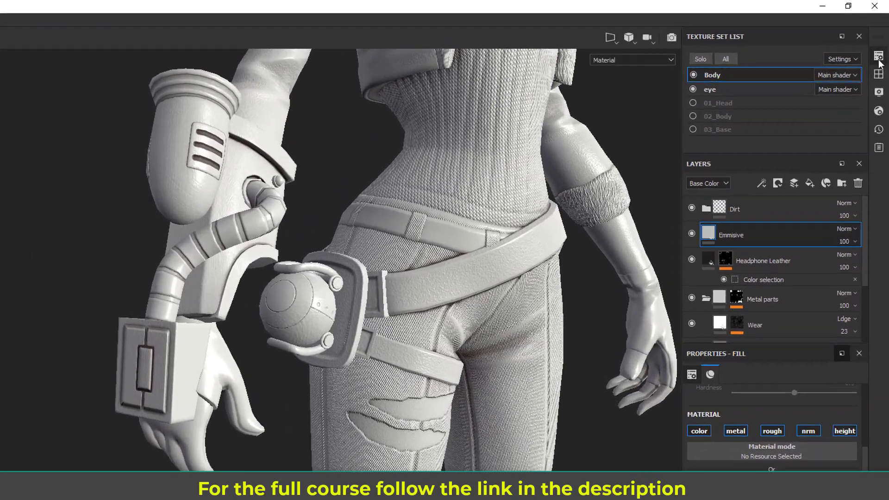
{"action": "left_click", "coordinate": [880, 46]}
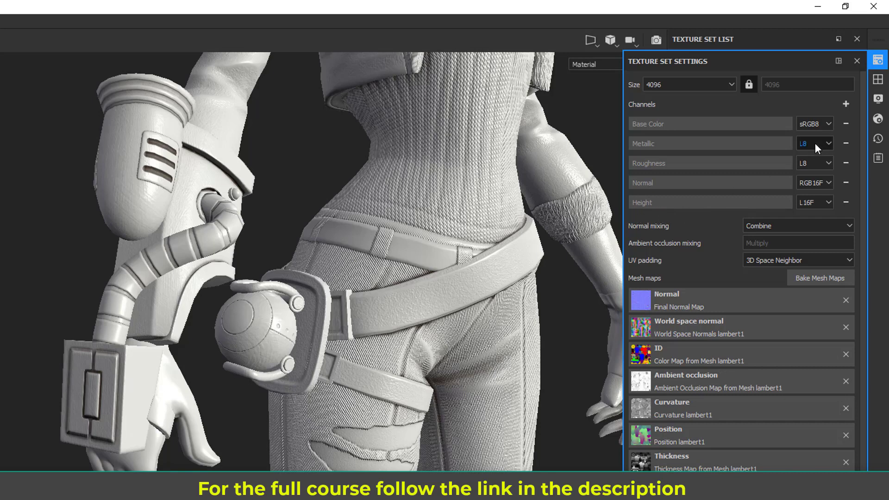
{"action": "left_click", "coordinate": [847, 104]}
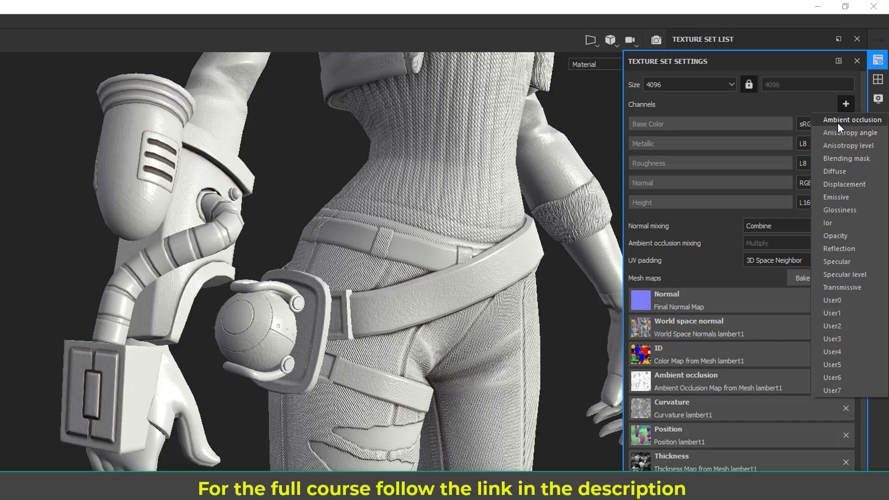
{"action": "left_click", "coordinate": [836, 197]}
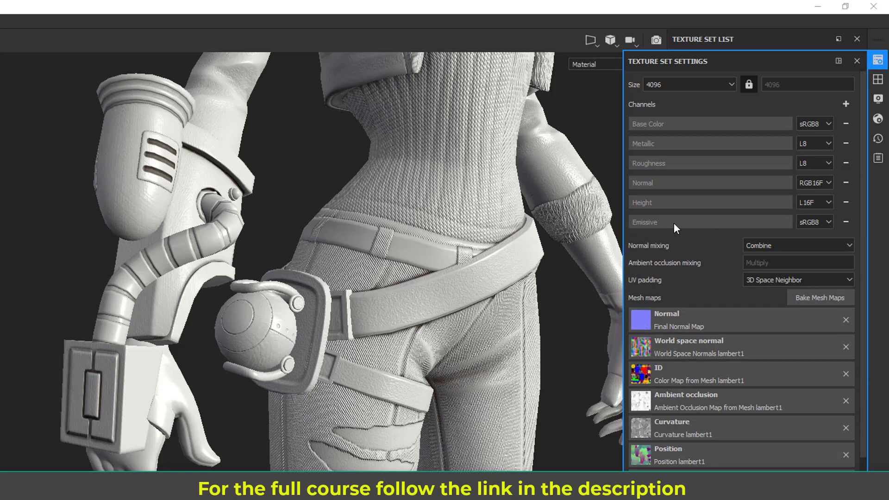
{"action": "left_click", "coordinate": [878, 60]}
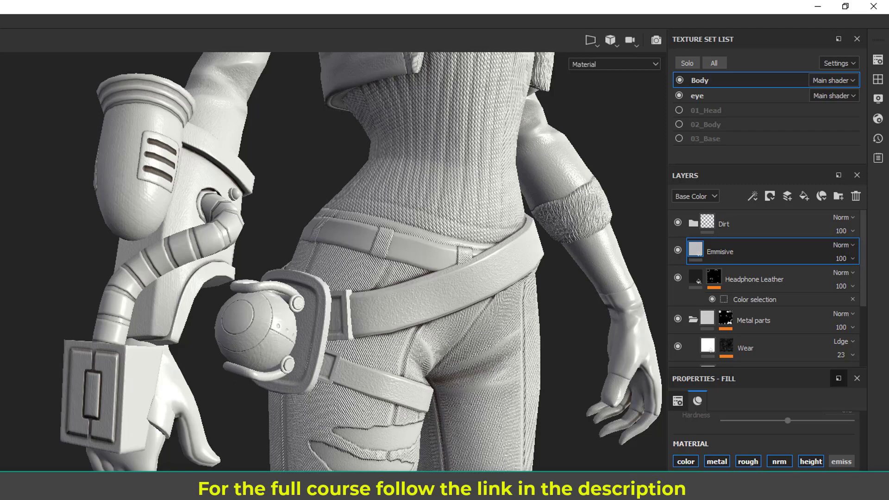
- Enable the emissive channel on the Emmisive layer and disable its metallic, normal, height and roughness channels, keeping base color
{"action": "left_click", "coordinate": [840, 462]}
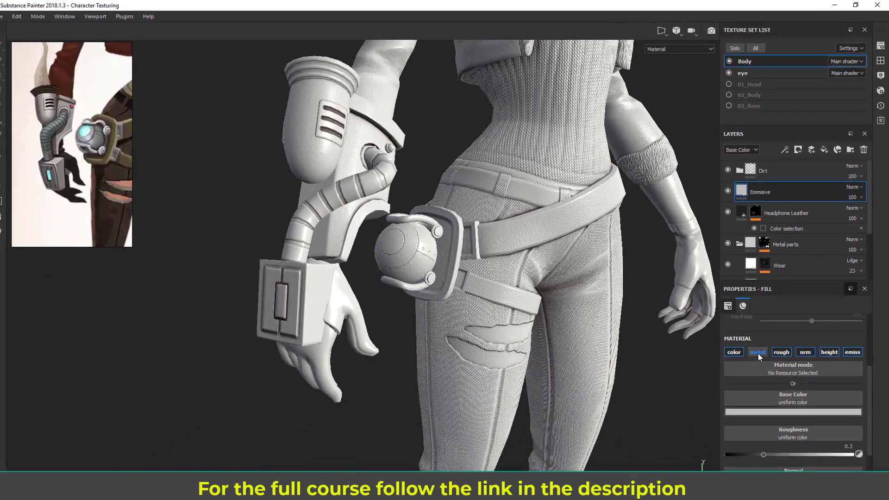
{"action": "left_click", "coordinate": [716, 461]}
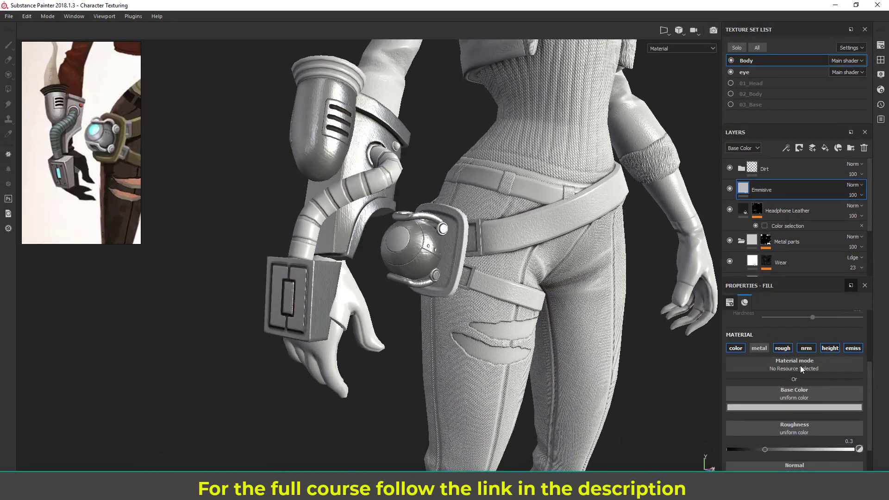
{"action": "left_click", "coordinate": [805, 350]}
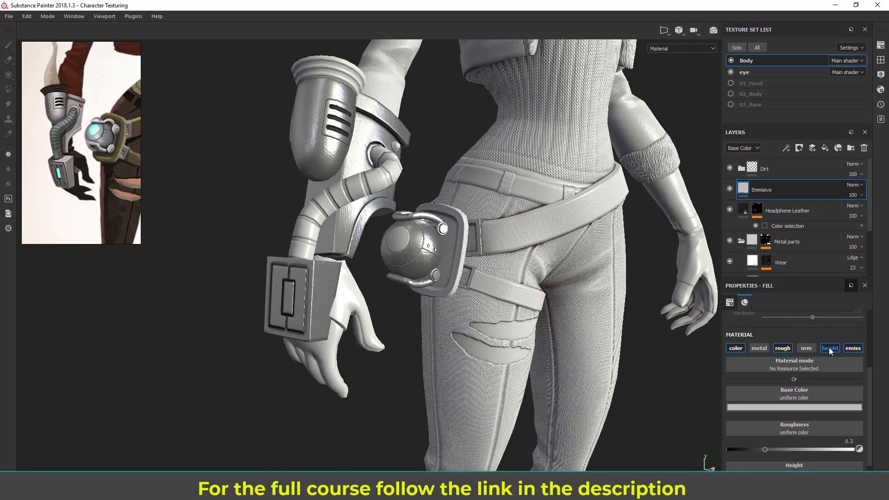
{"action": "left_click", "coordinate": [829, 348]}
{"action": "left_click_drag", "start_coordinate": [330, 342], "coordinate": [456, 289], "text": "alt"}
{"action": "left_click", "coordinate": [777, 350]}
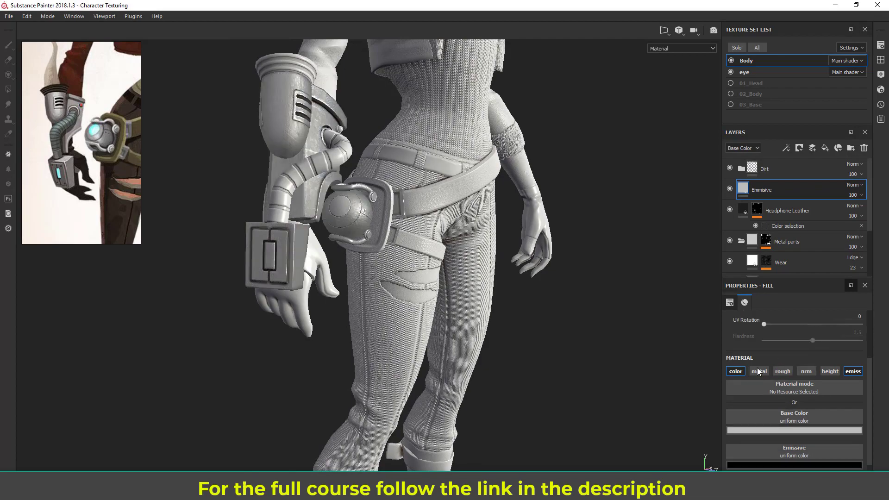
- Sample the cyan of the wrist device's light in the reference image as the Emmisive layer's base color
{"action": "left_click_drag", "start_coordinate": [343, 337], "coordinate": [384, 330], "text": "alt"}
{"action": "right_click_drag", "start_coordinate": [383, 330], "coordinate": [465, 396], "text": "alt"}
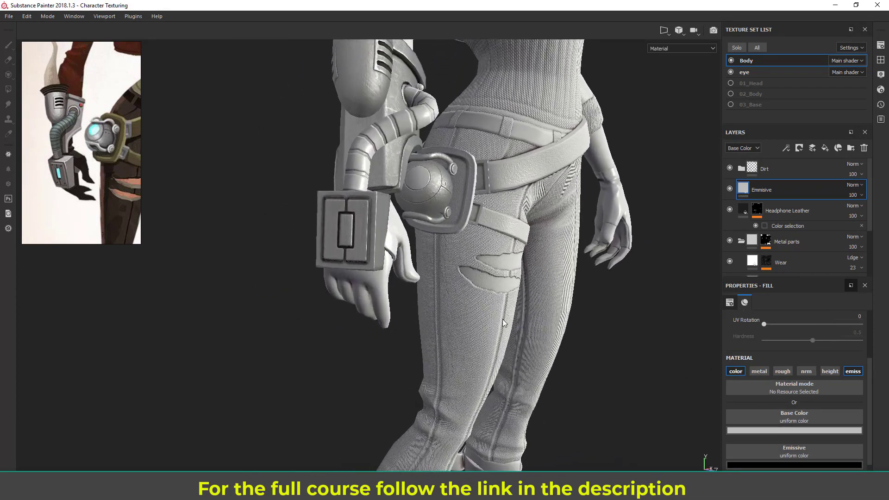
{"action": "middle_click_drag", "start_coordinate": [377, 265], "coordinate": [385, 296], "text": "alt"}
{"action": "right_click_drag", "start_coordinate": [386, 297], "coordinate": [458, 340], "text": "alt"}
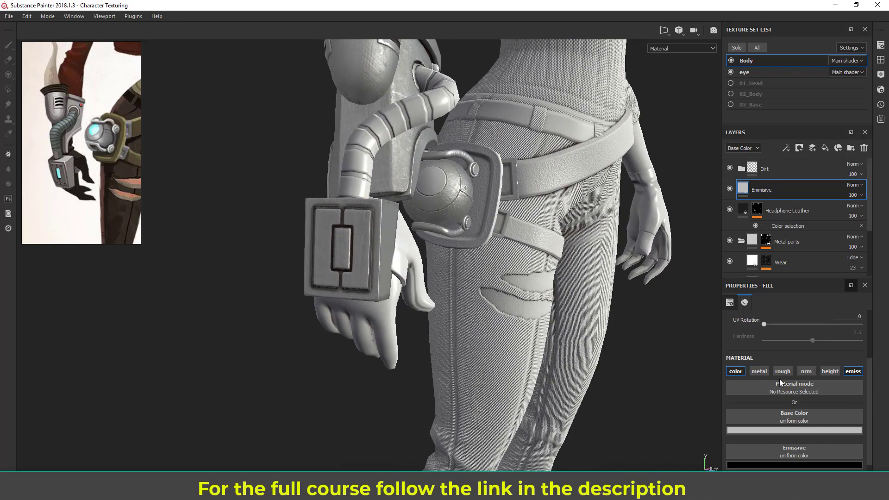
{"action": "scroll", "coordinate": [779, 393], "scroll_direction": "down", "scroll_amount": 1}
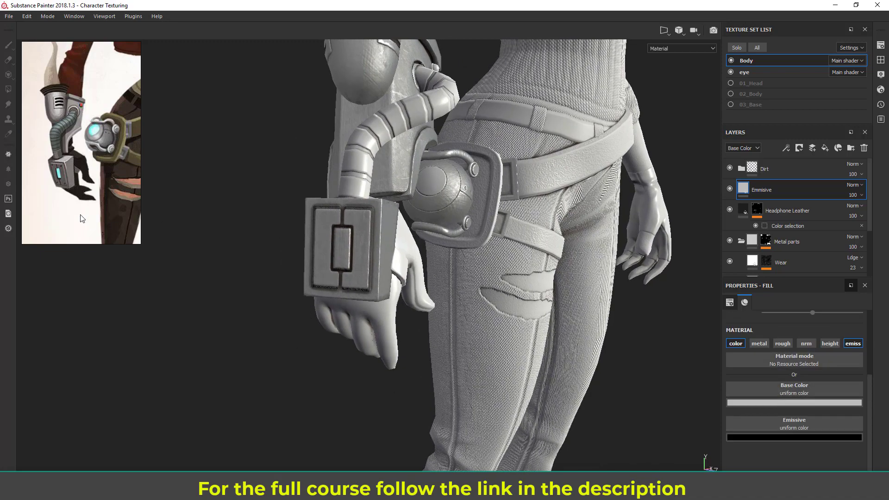
{"action": "scroll", "coordinate": [466, 312], "scroll_direction": "up", "scroll_amount": 4}
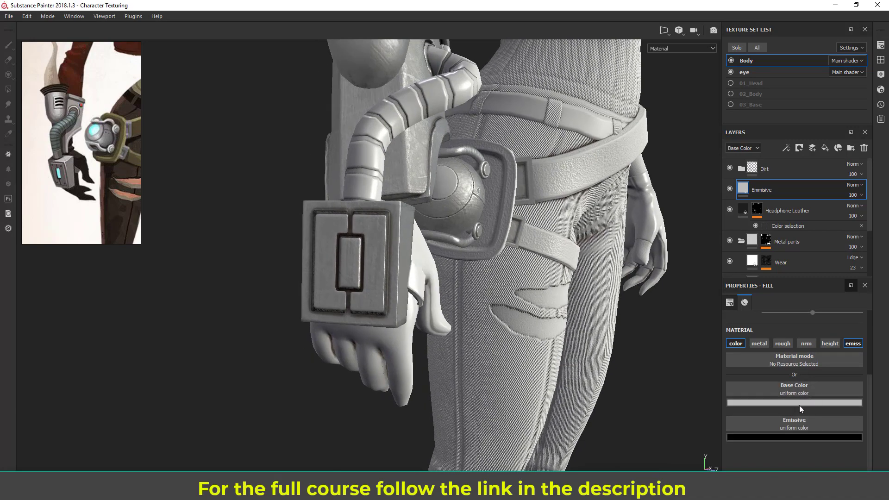
{"action": "left_click", "coordinate": [793, 402]}
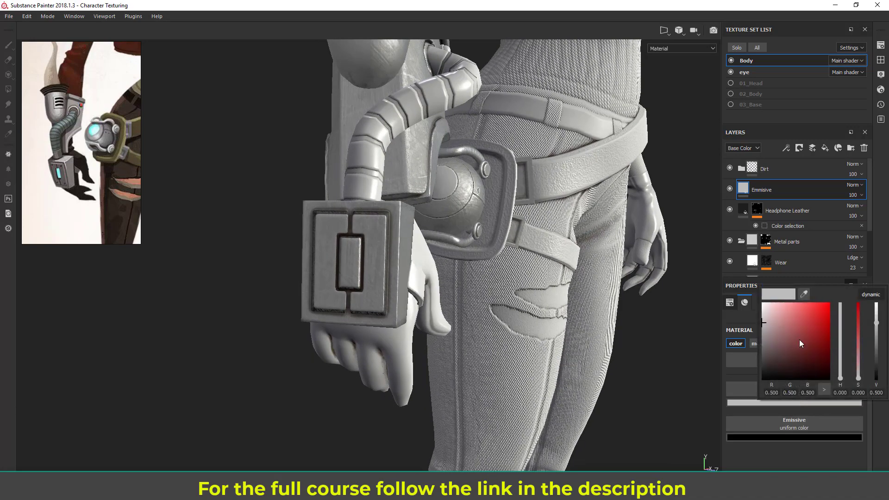
{"action": "left_click", "coordinate": [804, 295]}
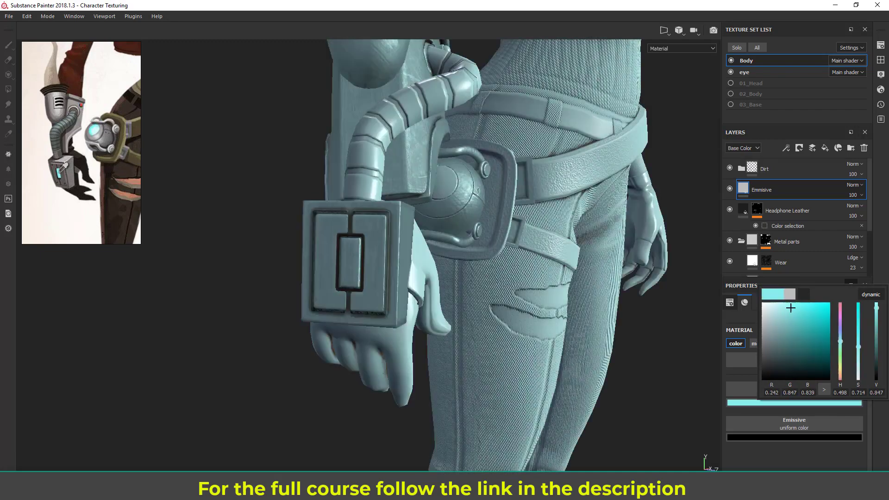
{"action": "left_click", "coordinate": [60, 172]}
{"action": "left_click_drag", "start_coordinate": [387, 259], "coordinate": [374, 272], "text": "alt"}
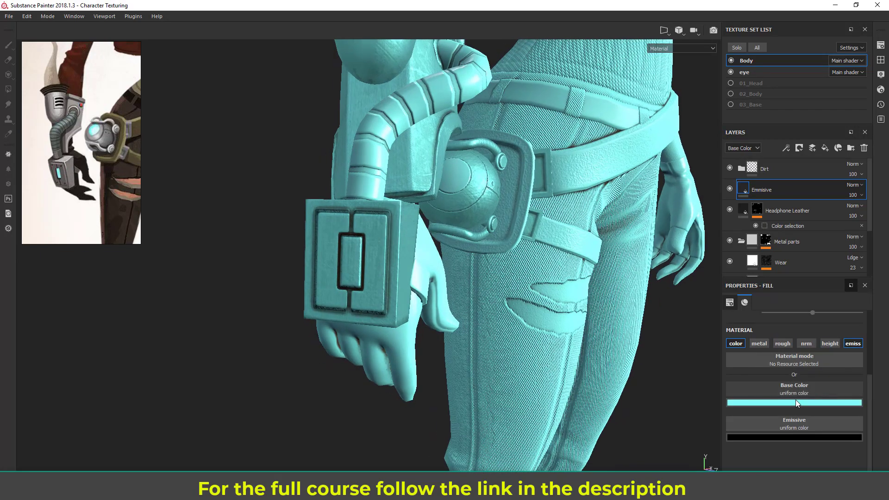
- Darken the Emmisive layer's base color to a teal of R 0.088, G 0.415, B 0.404
{"action": "left_click", "coordinate": [796, 402]}
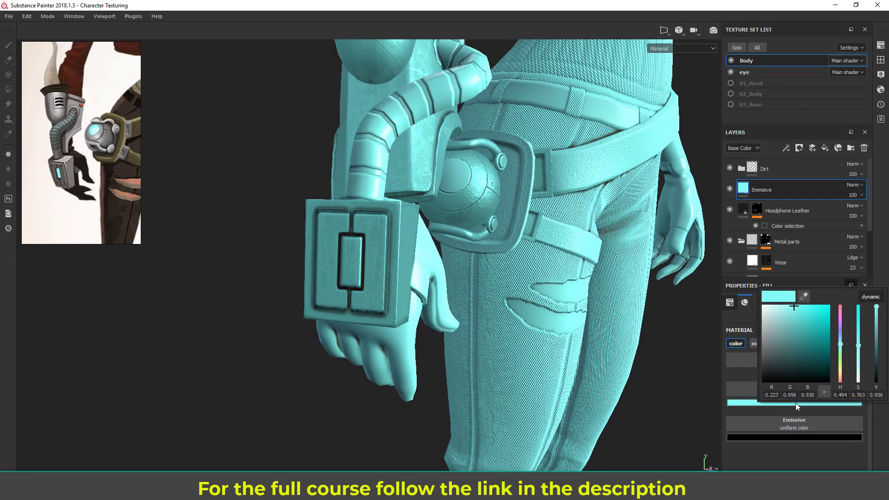
{"action": "left_click", "coordinate": [796, 330]}
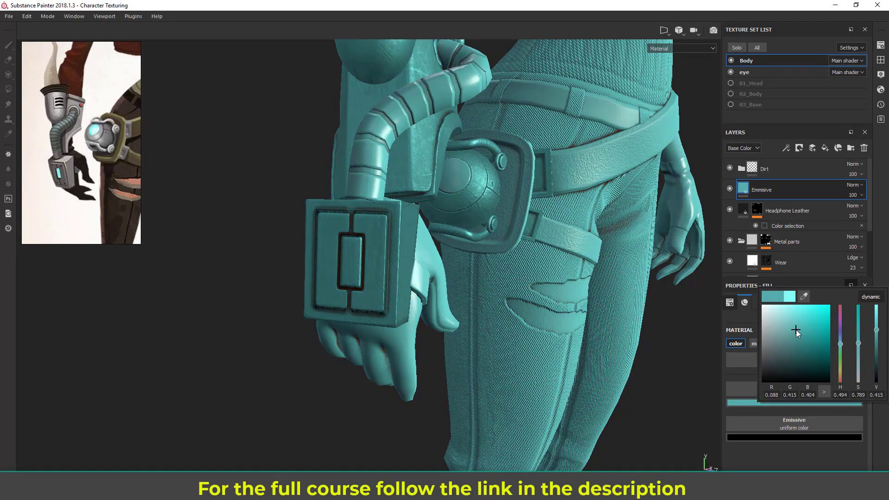
{"action": "left_click_drag", "start_coordinate": [506, 348], "coordinate": [509, 343], "text": "alt"}
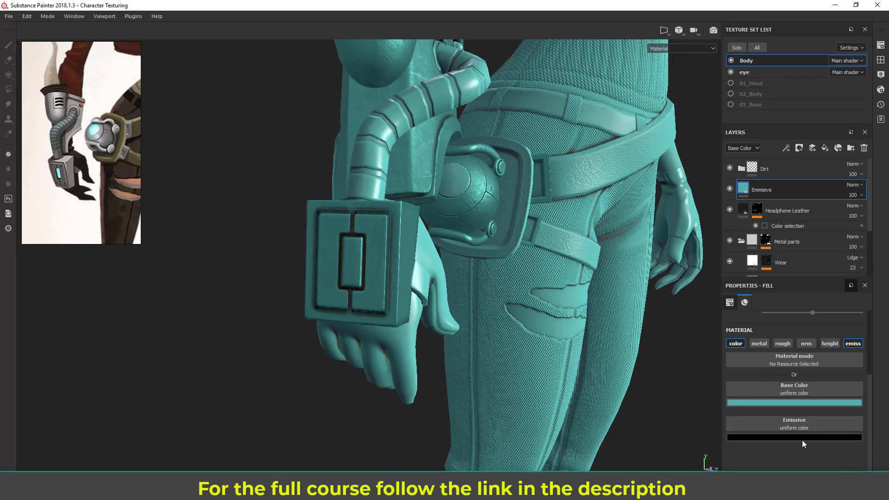
- Set the Emmisive layer's base color to black
{"action": "left_click", "coordinate": [791, 401]}
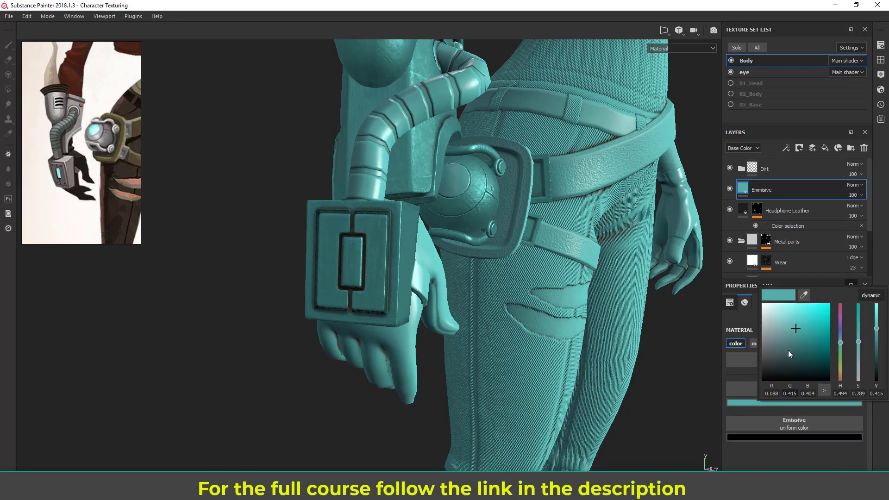
{"action": "left_click_drag", "start_coordinate": [788, 350], "coordinate": [766, 383]}
{"action": "left_click_drag", "start_coordinate": [595, 356], "coordinate": [556, 352], "text": "alt"}
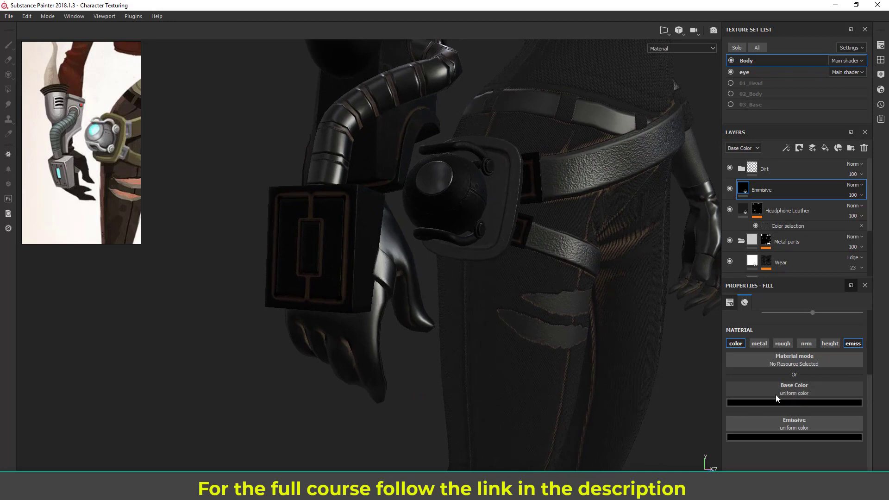
- Sample the light cyan of the wrist device's light in the reference image as the Emmisive layer's emissive color
{"action": "left_click", "coordinate": [794, 437]}
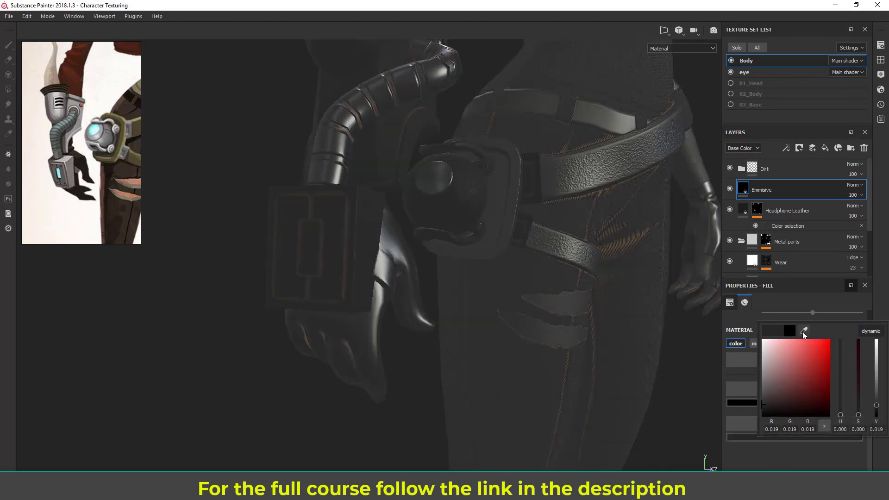
{"action": "left_click", "coordinate": [804, 330]}
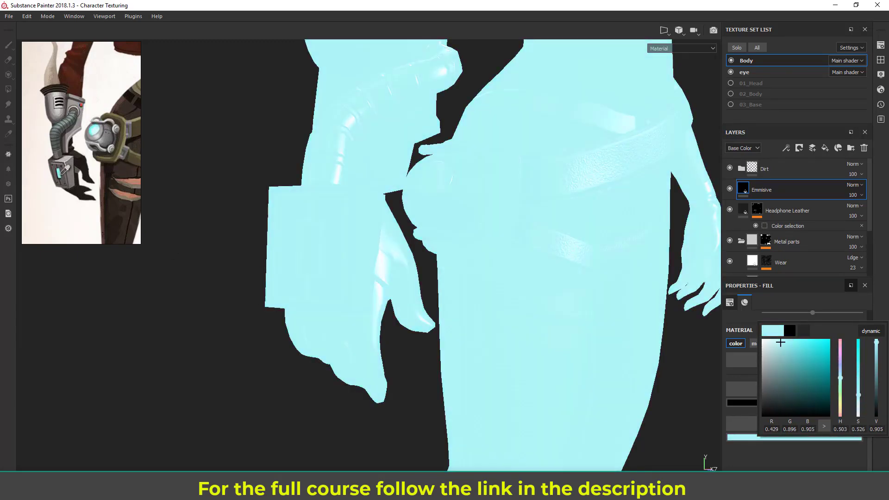
{"action": "left_click", "coordinate": [59, 174]}
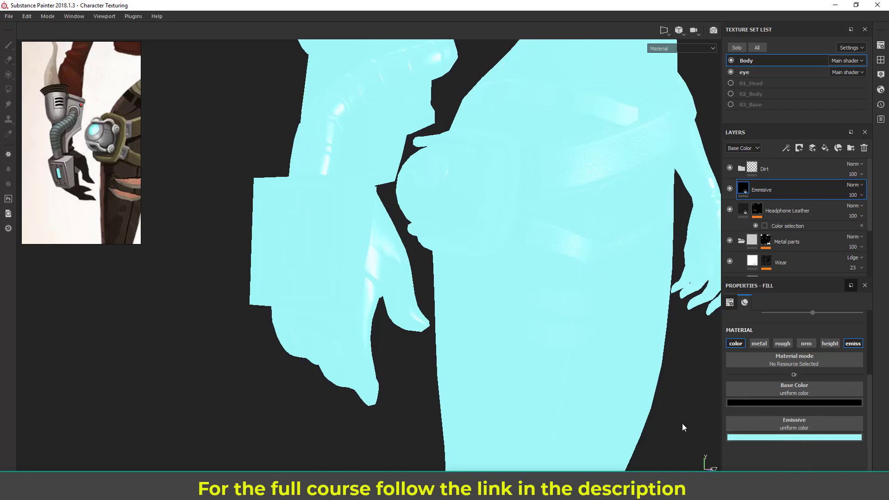
- Inspect the emissive color across the character's arm, hips and hands from several angles
{"action": "right_click_drag", "start_coordinate": [524, 214], "coordinate": [505, 283], "text": "alt"}
{"action": "middle_click_drag", "start_coordinate": [505, 283], "coordinate": [474, 305], "text": "alt"}
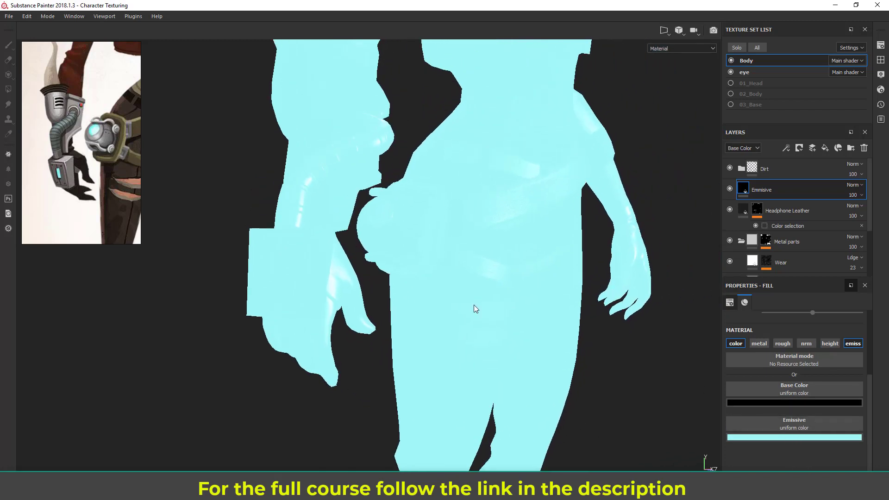
{"action": "left_click_drag", "start_coordinate": [394, 301], "coordinate": [281, 295], "text": "alt"}
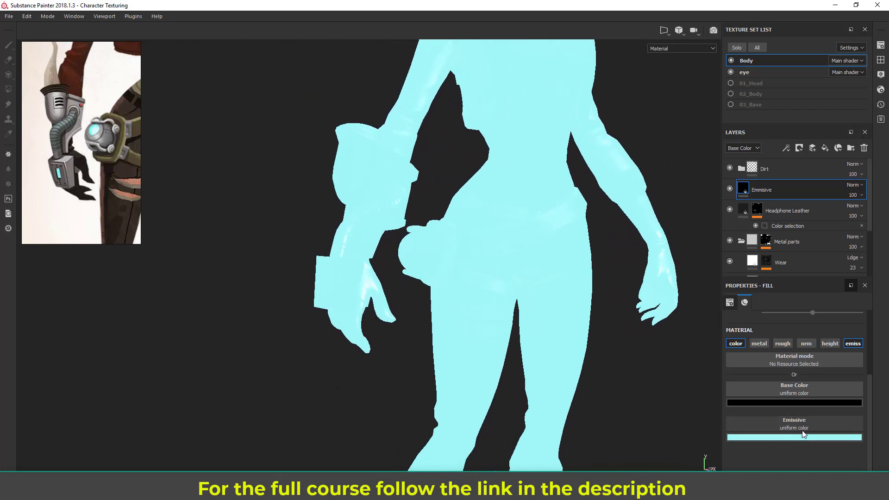
{"action": "right_click_drag", "start_coordinate": [342, 278], "coordinate": [342, 331], "text": "alt"}
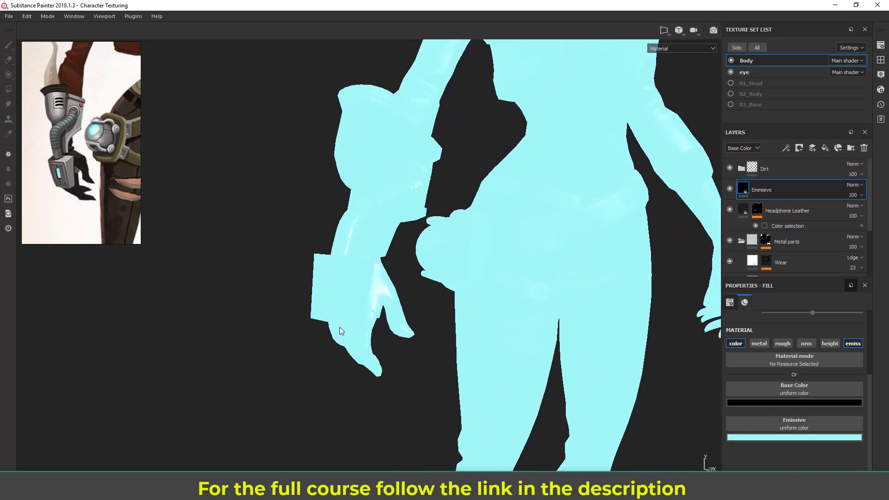
{"action": "left_click_drag", "start_coordinate": [341, 331], "coordinate": [417, 287], "text": "alt"}
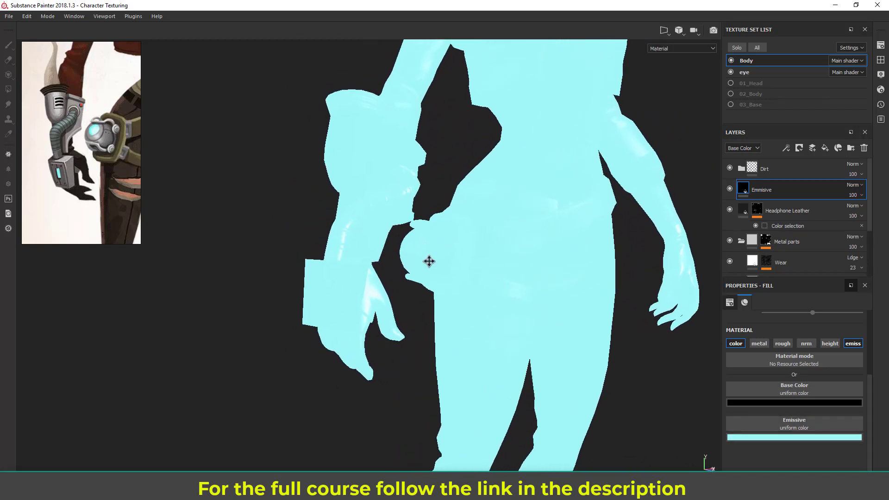
{"action": "middle_click_drag", "start_coordinate": [429, 260], "coordinate": [401, 297], "text": "alt"}
{"action": "right_click_drag", "start_coordinate": [366, 240], "coordinate": [362, 298], "text": "alt"}
{"action": "left_click_drag", "start_coordinate": [394, 320], "coordinate": [442, 333], "text": "alt"}
{"action": "right_click_drag", "start_coordinate": [416, 334], "coordinate": [411, 369], "text": "alt"}
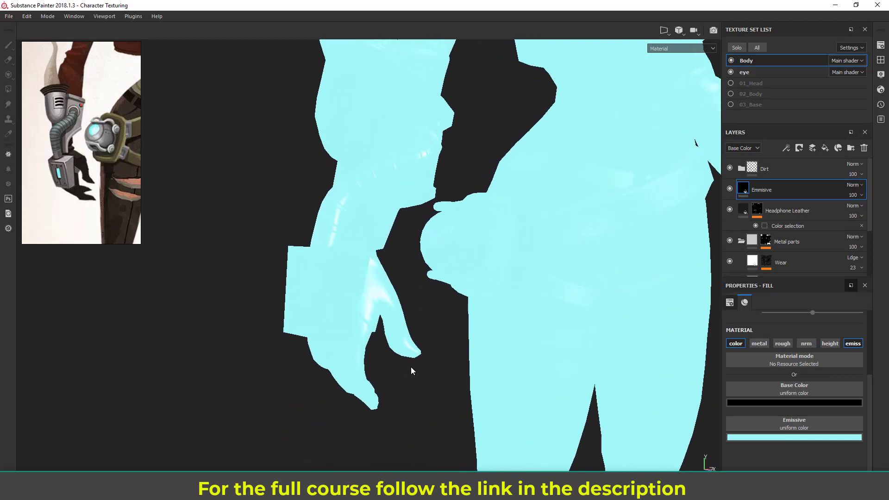
{"action": "left_click_drag", "start_coordinate": [431, 359], "coordinate": [491, 353], "text": "alt"}
{"action": "middle_click_drag", "start_coordinate": [501, 351], "coordinate": [510, 336], "text": "alt"}
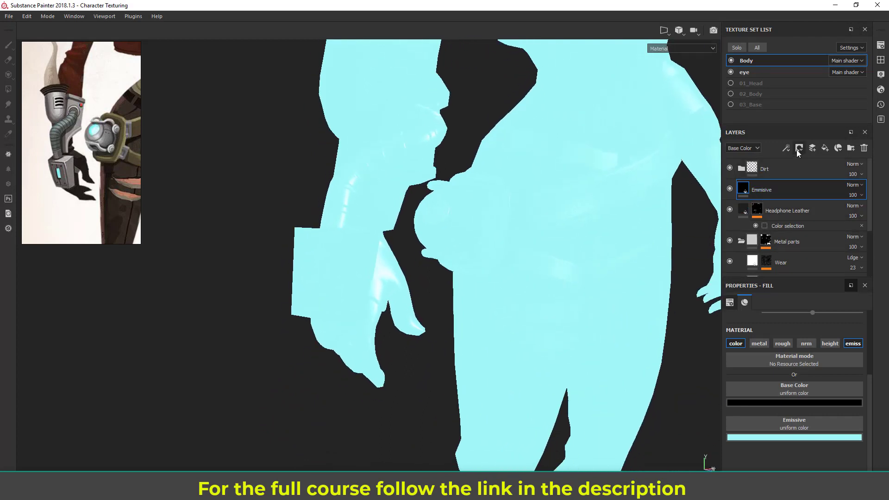
- Add a black mask to the Emmisive layer
{"action": "left_click", "coordinate": [797, 152]}
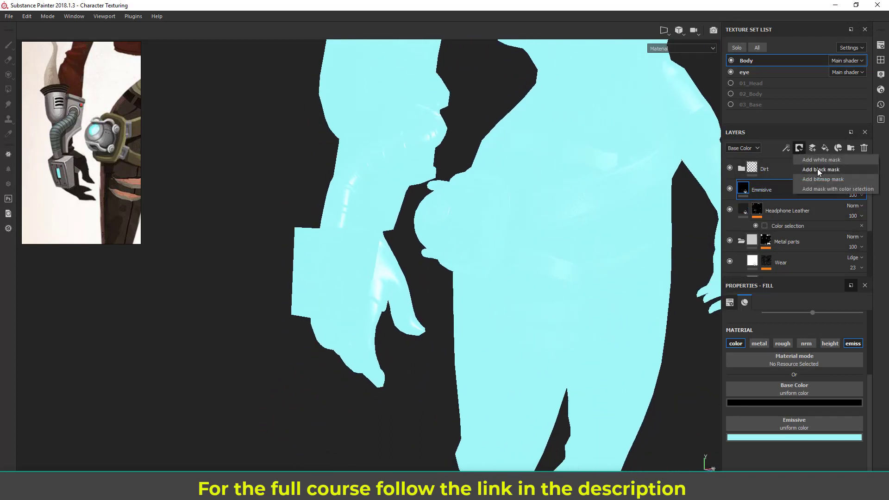
{"action": "left_click", "coordinate": [818, 168]}
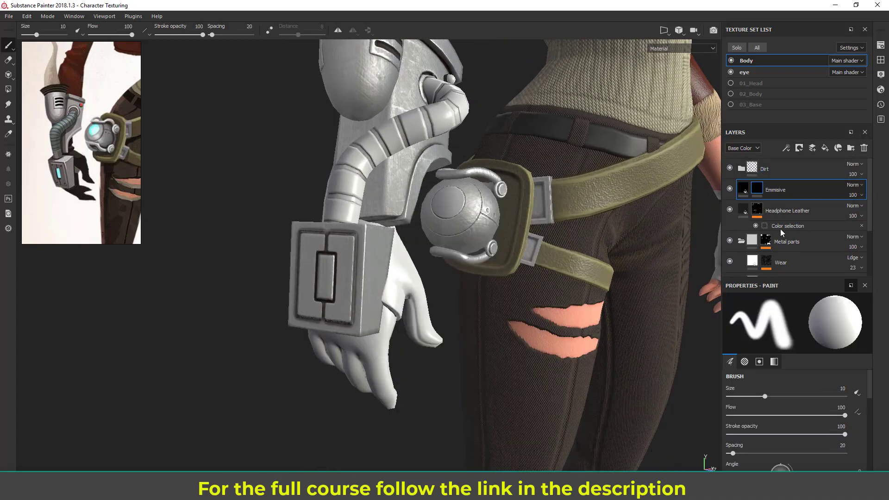
{"action": "left_click", "coordinate": [749, 194]}
- Reduce the mask brush to size 0.18, small enough for the wrist device's central panel
{"action": "mouse_move", "coordinate": [324, 273]}
{"action": "left_mouse_down", "text": "alt"}
{"action": "mouse_move", "coordinate": [375, 287]}
{"action": "mouse_move", "coordinate": [396, 319]}
{"action": "mouse_move", "coordinate": [386, 340]}
{"action": "mouse_move", "coordinate": [347, 345]}
{"action": "left_mouse_up", "text": "alt"}
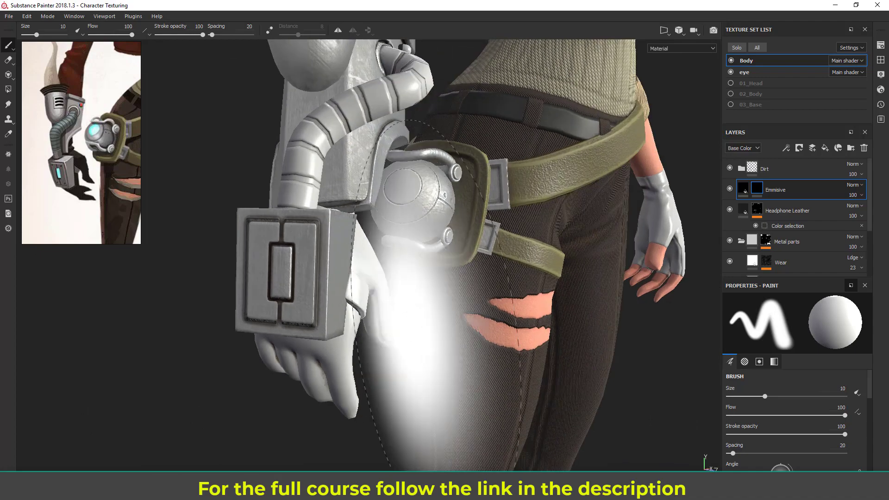
{"action": "left_click_drag", "start_coordinate": [416, 357], "coordinate": [440, 348], "text": "alt"}
{"action": "right_click_drag", "start_coordinate": [395, 275], "coordinate": [347, 274], "text": "ctrl"}
{"action": "left_click_drag", "start_coordinate": [423, 305], "coordinate": [476, 293], "text": "alt"}
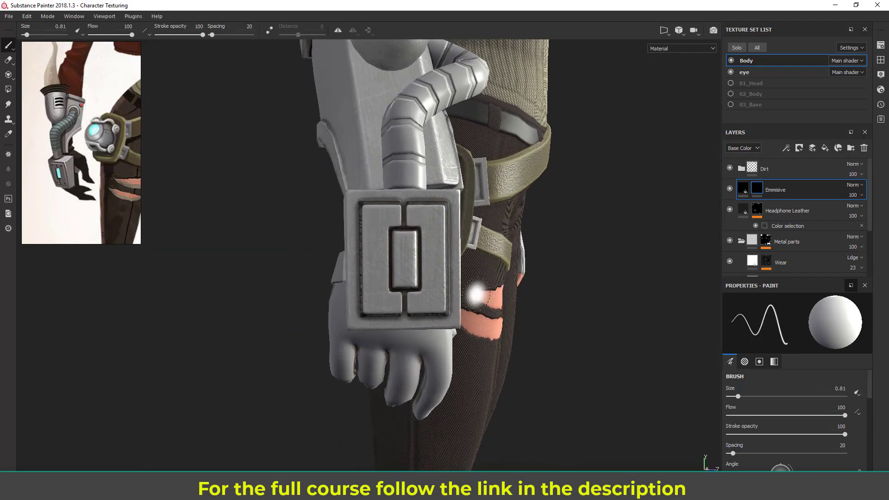
{"action": "right_click_drag", "start_coordinate": [406, 267], "coordinate": [403, 268], "text": "ctrl"}
{"action": "mouse_move", "coordinate": [422, 288]}
{"action": "left_mouse_down", "text": "alt"}
{"action": "mouse_move", "coordinate": [383, 282]}
{"action": "mouse_move", "coordinate": [422, 255]}
{"action": "mouse_move", "coordinate": [426, 239]}
{"action": "left_mouse_up", "text": "alt"}
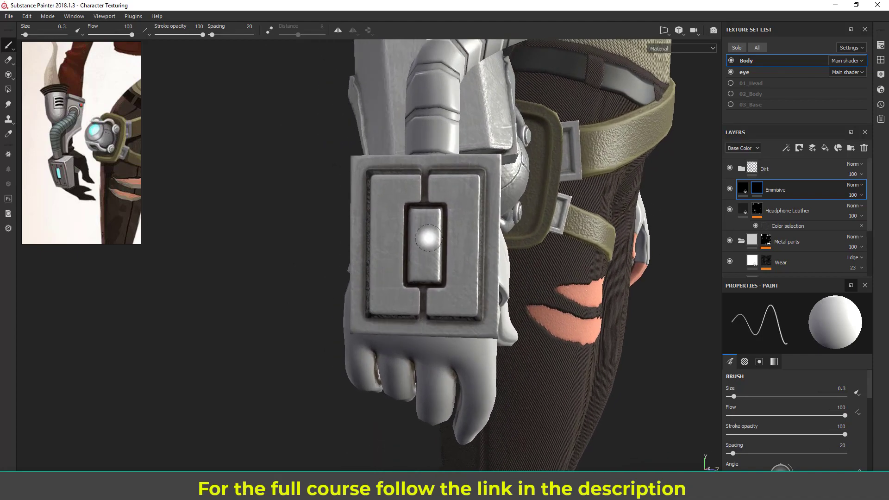
{"action": "right_click_drag", "start_coordinate": [426, 238], "coordinate": [423, 229], "text": "ctrl"}
- Undo the black mask on the Emmisive layer
{"action": "left_click_drag", "start_coordinate": [417, 229], "coordinate": [325, 230], "text": "alt"}
{"action": "middle_click_drag", "start_coordinate": [423, 238], "coordinate": [320, 286], "text": "alt"}
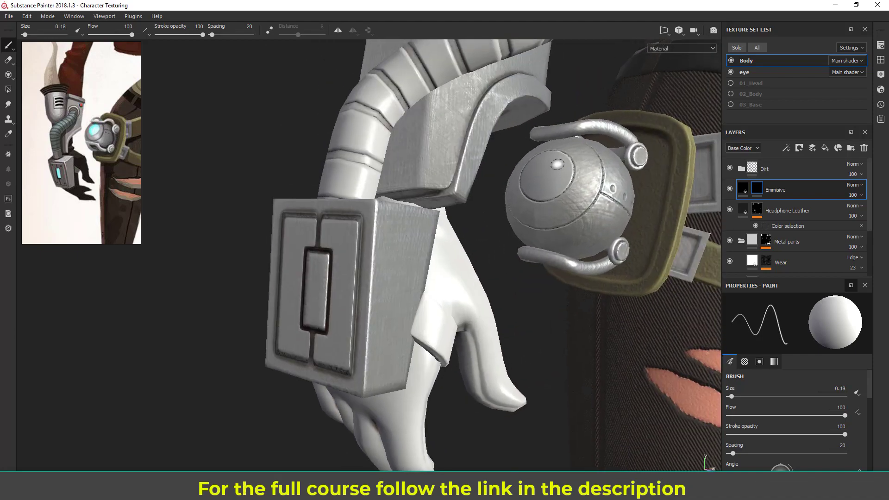
{"action": "left_click_drag", "start_coordinate": [555, 168], "coordinate": [488, 172], "text": "alt"}
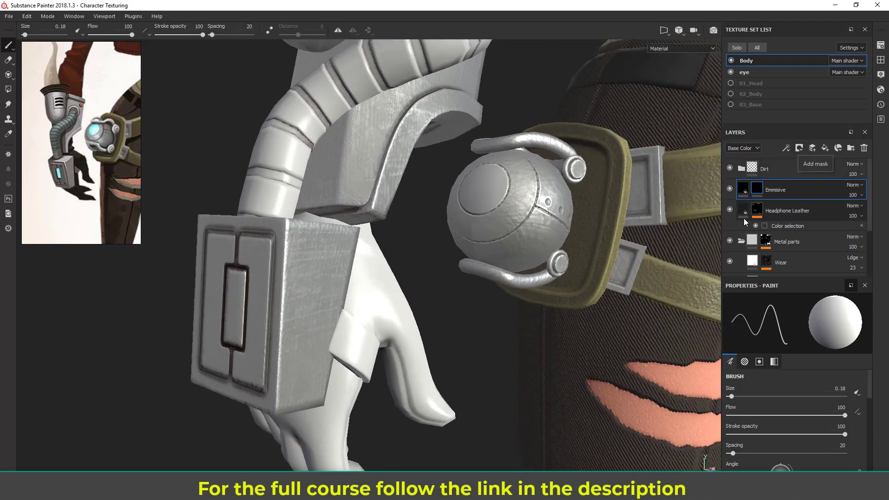
{"action": "mouse_move", "coordinate": [490, 225]}
{"action": "left_mouse_down", "text": "alt"}
{"action": "mouse_move", "coordinate": [520, 230]}
{"action": "mouse_move", "coordinate": [502, 228]}
{"action": "left_mouse_up", "text": "alt"}
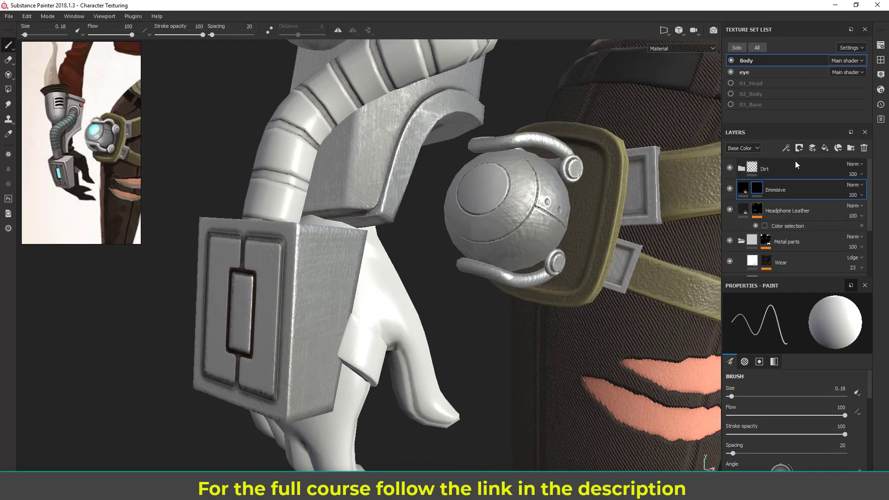
{"action": "key", "text": "ctrl+z"}
- Add a color selection mask to the Emmisive layer and pick the ID color of the belt orb's round lens
{"action": "left_click", "coordinate": [799, 148]}
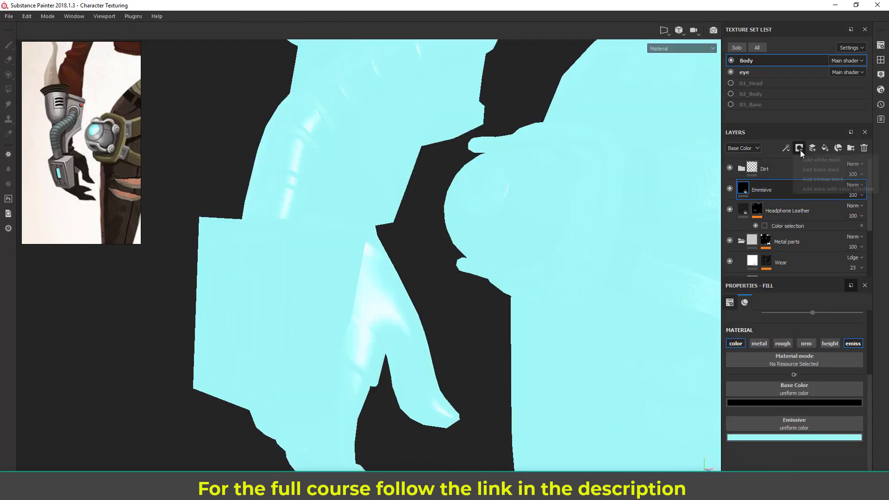
{"action": "left_click", "coordinate": [823, 188]}
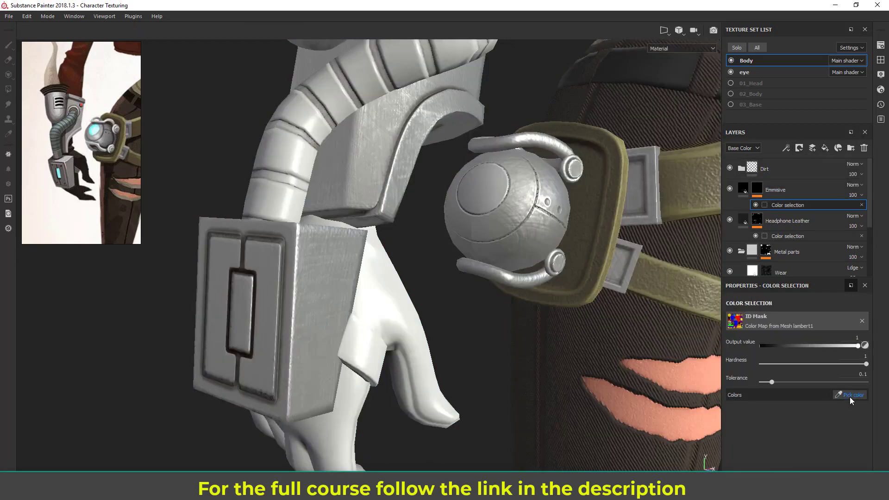
{"action": "left_click", "coordinate": [850, 395]}
{"action": "left_click", "coordinate": [484, 189]}
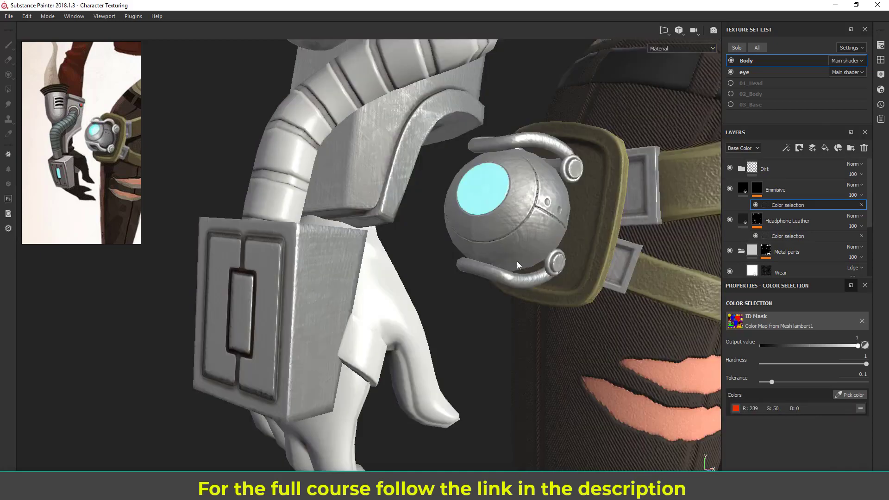
- Examine the orb lens's glow from a distance and the unlit central panel on the wrist device
{"action": "right_click_drag", "start_coordinate": [519, 266], "coordinate": [125, 160], "text": "alt"}
{"action": "middle_click_drag", "start_coordinate": [125, 160], "coordinate": [18, 292], "text": "alt"}
{"action": "right_click_drag", "start_coordinate": [19, 292], "coordinate": [62, 69], "text": "alt"}
{"action": "left_click_drag", "start_coordinate": [437, 247], "coordinate": [491, 271], "text": "alt"}
{"action": "right_click_drag", "start_coordinate": [491, 271], "coordinate": [502, 410], "text": "alt"}
{"action": "middle_click_drag", "start_coordinate": [502, 410], "coordinate": [510, 298], "text": "alt"}
{"action": "left_click_drag", "start_coordinate": [510, 298], "coordinate": [541, 302], "text": "alt"}
{"action": "middle_click_drag", "start_coordinate": [541, 302], "coordinate": [533, 277], "text": "alt"}
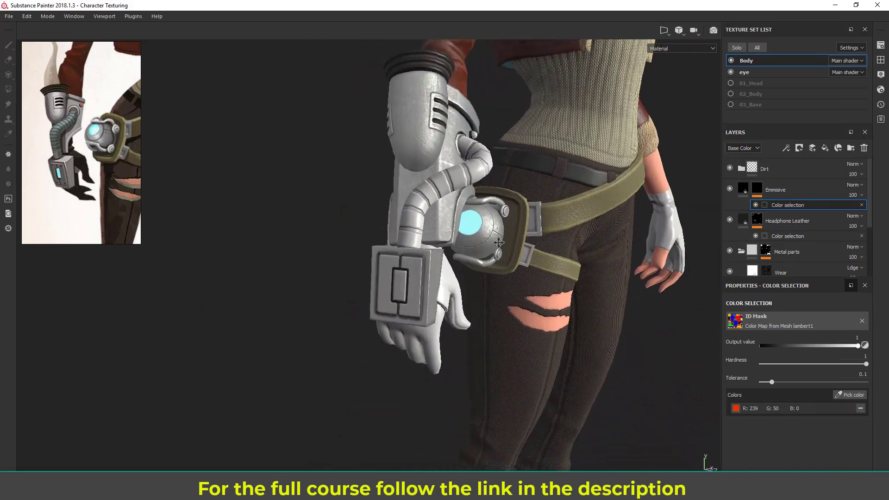
{"action": "right_click_drag", "start_coordinate": [532, 278], "coordinate": [501, 320], "text": "alt"}
{"action": "left_click_drag", "start_coordinate": [389, 315], "coordinate": [406, 320], "text": "alt"}
{"action": "middle_click_drag", "start_coordinate": [406, 320], "coordinate": [448, 292], "text": "alt"}
{"action": "right_click_drag", "start_coordinate": [449, 292], "coordinate": [475, 304], "text": "alt"}
{"action": "middle_click_drag", "start_coordinate": [475, 303], "coordinate": [488, 305], "text": "alt"}
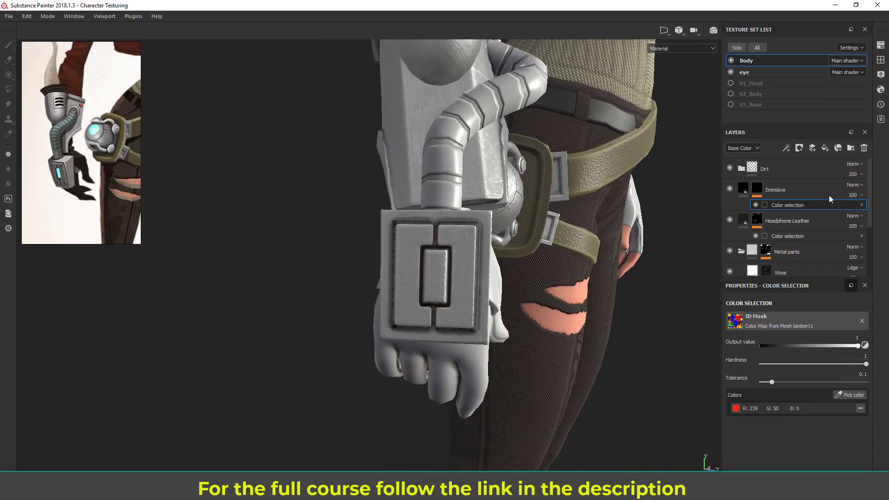
- Add a paint effect above the color selection in the Emmisive layer's mask
{"action": "left_click", "coordinate": [786, 149]}
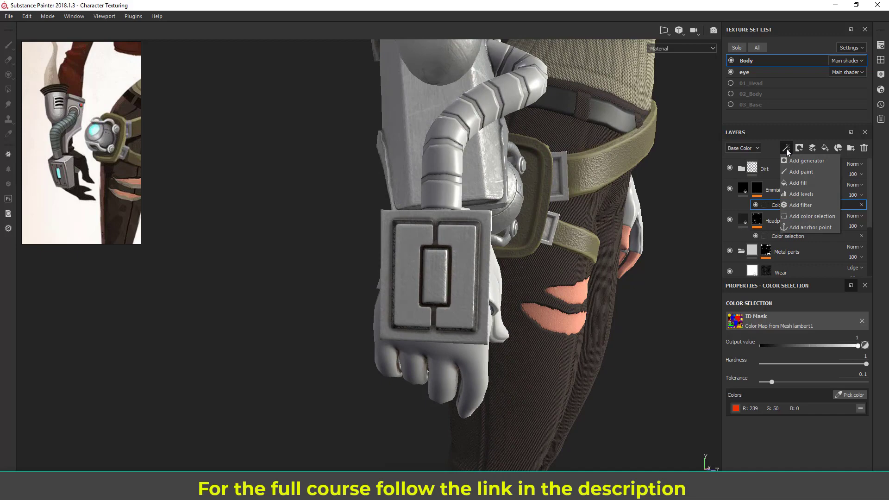
{"action": "left_click", "coordinate": [796, 174]}
{"action": "scroll", "coordinate": [532, 304], "scroll_direction": "up", "scroll_amount": 2}
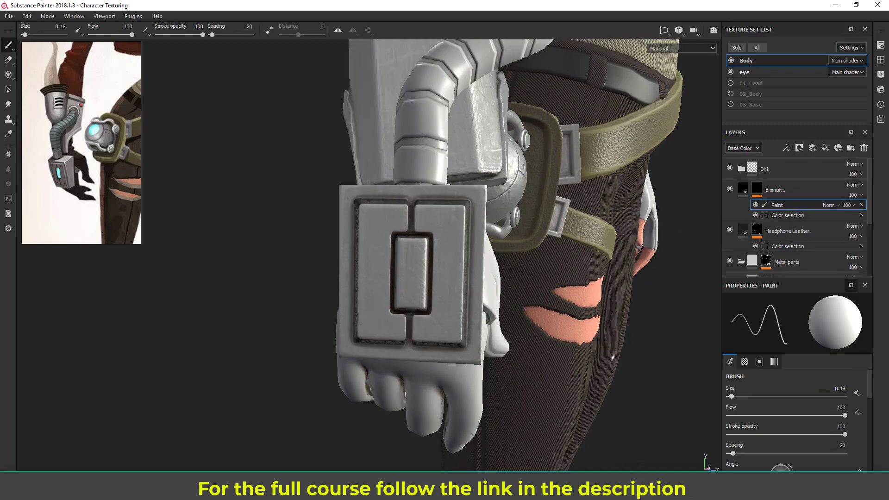
{"action": "left_click_drag", "start_coordinate": [451, 285], "coordinate": [373, 266], "text": "alt"}
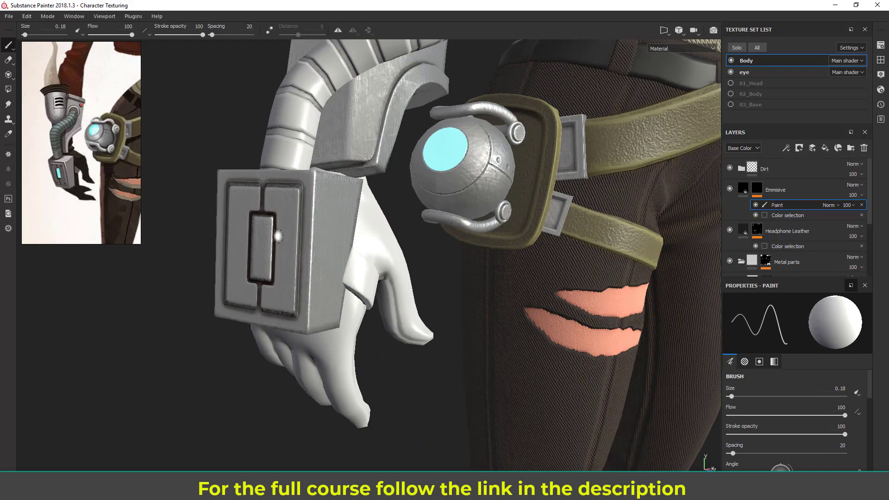
{"action": "left_click_drag", "start_coordinate": [316, 245], "coordinate": [417, 239], "text": "alt"}
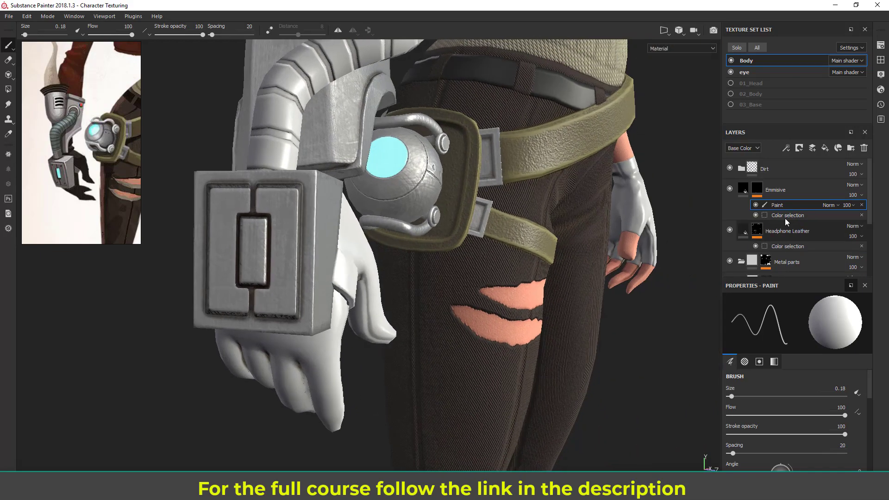
- Fill the wrist device's central rectangular panel with emissive cyan by painting the mask in straight strokes
{"action": "left_click_drag", "start_coordinate": [390, 315], "coordinate": [486, 278], "text": "alt"}
{"action": "scroll", "coordinate": [467, 282], "scroll_direction": "up", "scroll_amount": 3}
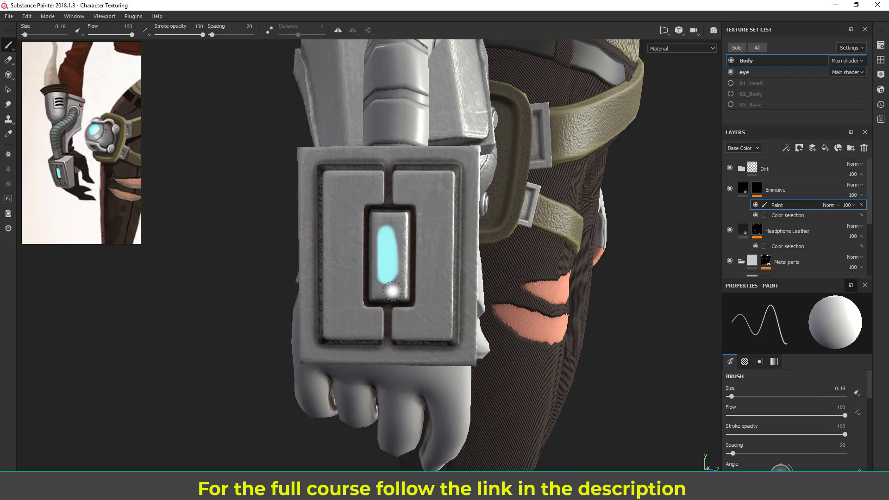
{"action": "mouse_move", "coordinate": [423, 239]}
{"action": "left_mouse_down", "text": "alt"}
{"action": "mouse_move", "coordinate": [390, 240]}
{"action": "mouse_move", "coordinate": [372, 222]}
{"action": "left_mouse_up", "text": "alt"}
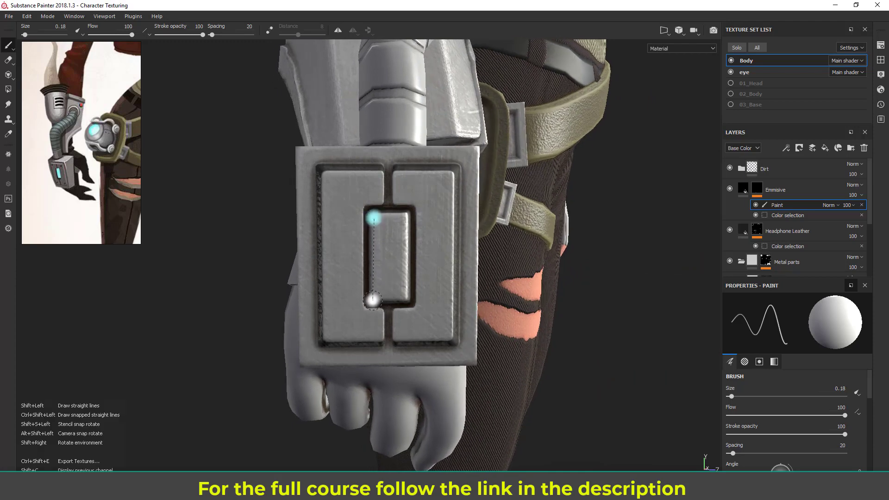
{"action": "left_click", "coordinate": [438, 301], "text": "shift"}
{"action": "key", "text": "ctrl+z"}
{"action": "left_click", "coordinate": [376, 296], "text": "shift"}
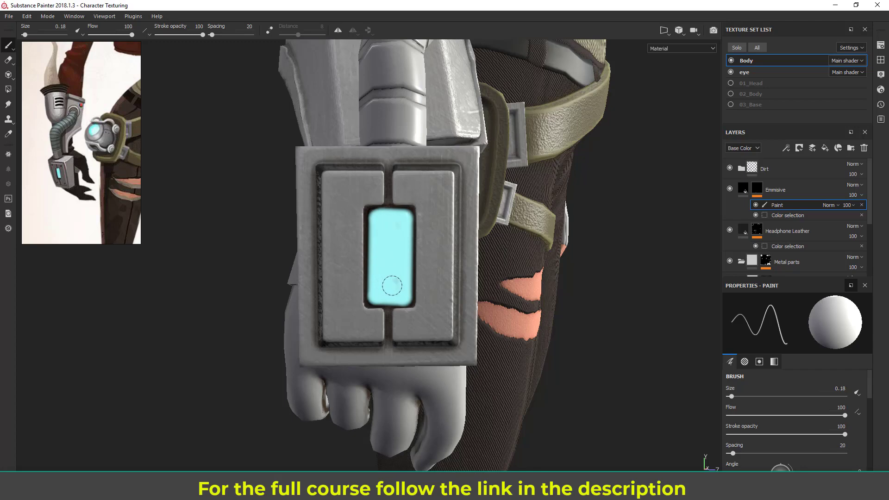
- Paint the first freehand cyan strokes in the Emmisive mask along the inner edge of a curved panel on the back device
{"action": "right_click_drag", "start_coordinate": [490, 321], "coordinate": [434, 290], "text": "alt"}
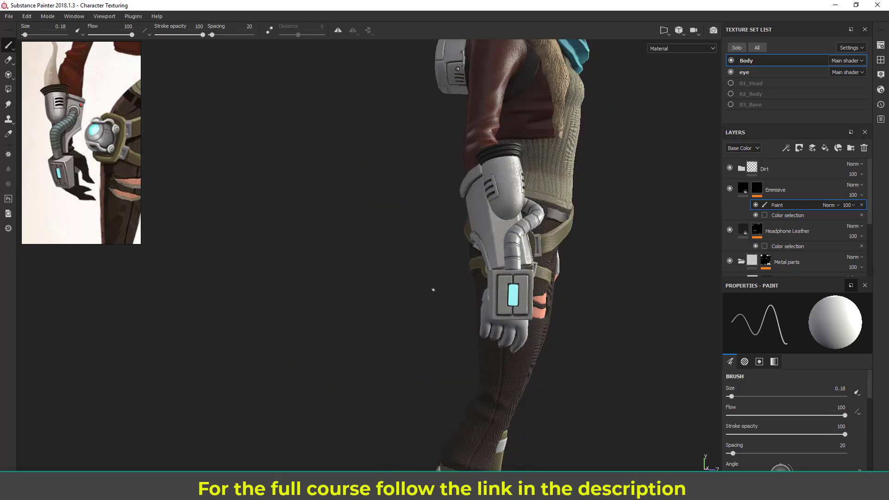
{"action": "left_click_drag", "start_coordinate": [588, 340], "coordinate": [477, 344], "text": "alt"}
{"action": "right_click_drag", "start_coordinate": [476, 344], "coordinate": [505, 355], "text": "alt"}
{"action": "middle_click_drag", "start_coordinate": [463, 278], "coordinate": [456, 352], "text": "alt"}
{"action": "left_click_drag", "start_coordinate": [417, 343], "coordinate": [514, 333], "text": "alt"}
{"action": "middle_click_drag", "start_coordinate": [482, 260], "coordinate": [485, 437], "text": "alt"}
{"action": "left_click_drag", "start_coordinate": [297, 338], "coordinate": [370, 315], "text": "alt"}
{"action": "right_click_drag", "start_coordinate": [333, 273], "coordinate": [364, 280], "text": "alt"}
{"action": "middle_click_drag", "start_coordinate": [361, 278], "coordinate": [347, 287], "text": "alt"}
{"action": "scroll", "coordinate": [346, 287], "scroll_direction": "up", "scroll_amount": 5}
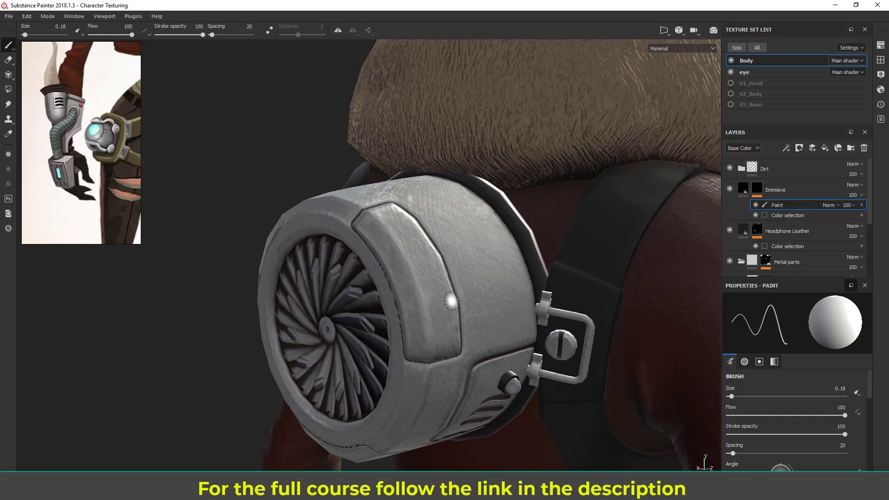
{"action": "mouse_move", "coordinate": [435, 287]}
{"action": "left_mouse_down", "text": "alt"}
{"action": "mouse_move", "coordinate": [441, 301]}
{"action": "mouse_move", "coordinate": [435, 283]}
{"action": "left_mouse_up", "text": "alt"}
{"action": "left_click_drag", "start_coordinate": [377, 237], "coordinate": [415, 270], "text": "alt"}
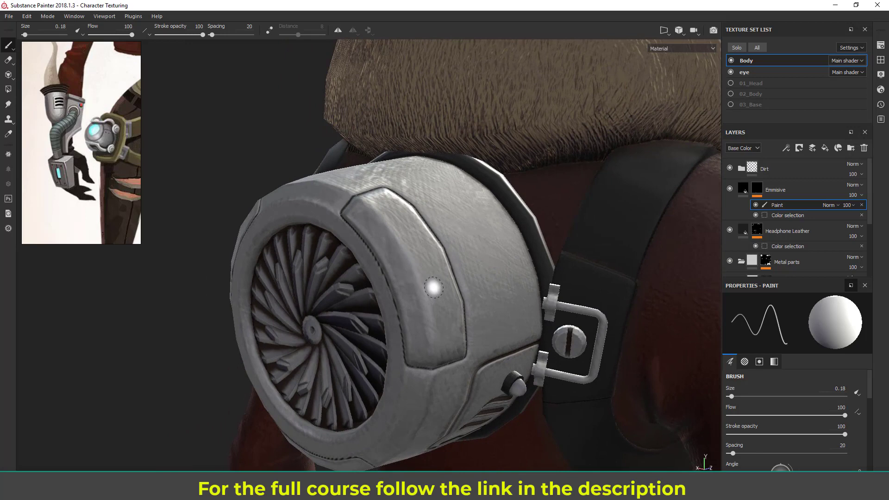
{"action": "left_click_drag", "start_coordinate": [381, 262], "coordinate": [345, 212], "text": "alt"}
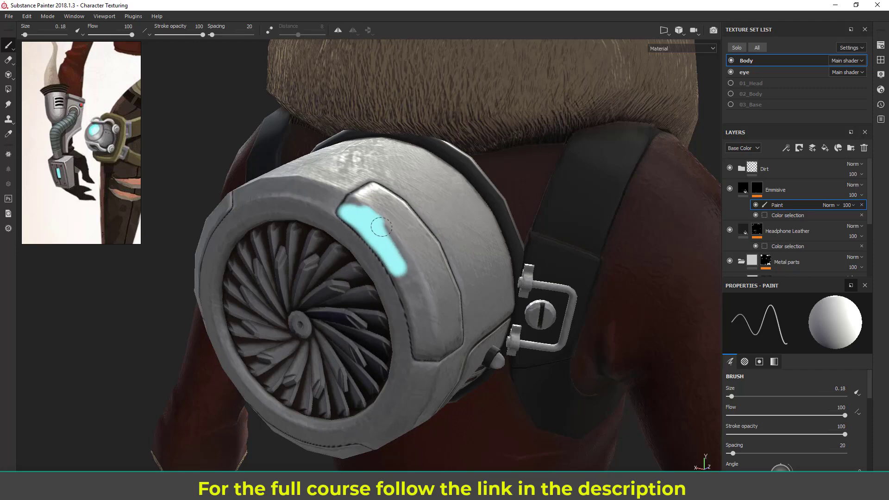
{"action": "mouse_move", "coordinate": [420, 260]}
{"action": "left_mouse_down", "text": "alt"}
{"action": "mouse_move", "coordinate": [387, 256]}
{"action": "mouse_move", "coordinate": [416, 254]}
{"action": "left_mouse_up", "text": "alt"}
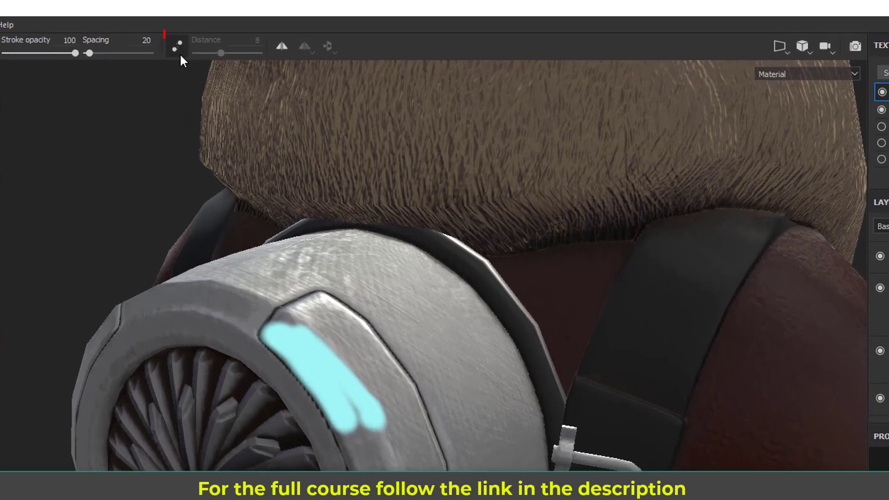
{"action": "left_click_drag", "start_coordinate": [410, 446], "coordinate": [422, 456], "text": "alt"}
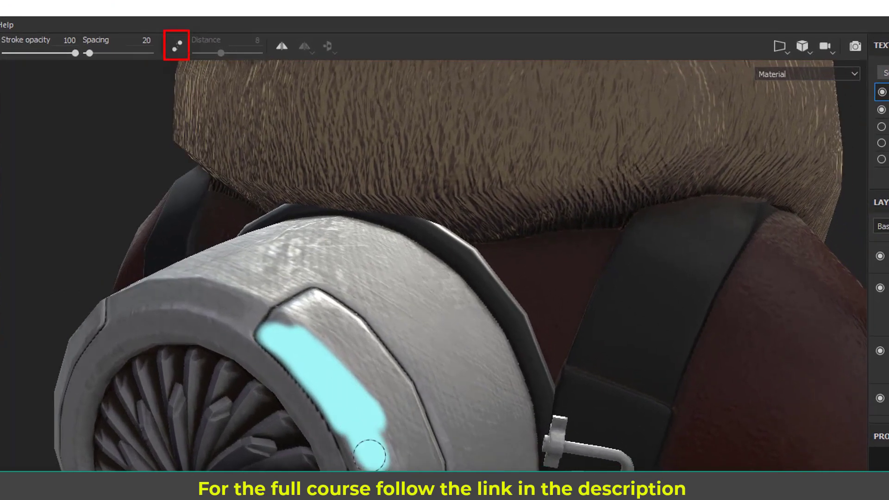
- Turn on Lazy Mouse and extend the cyan stroke down the curved panel's inner edge beside the fan ring
{"action": "left_click", "coordinate": [180, 49]}
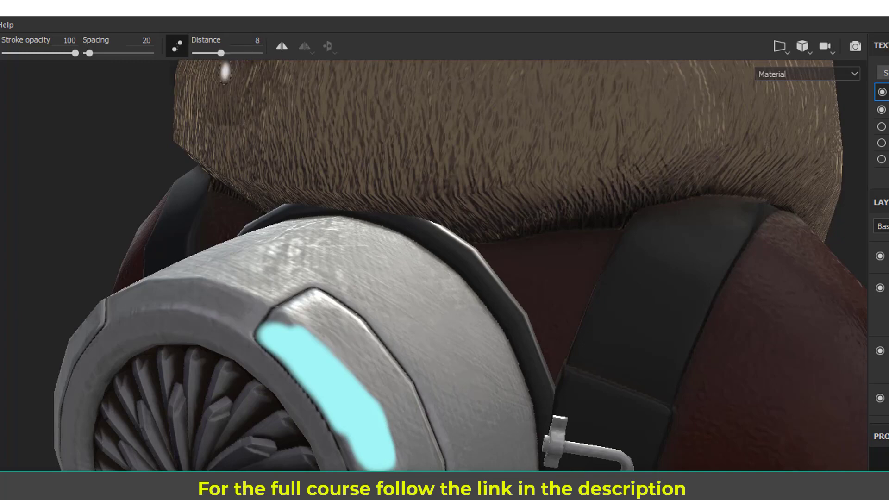
{"action": "mouse_move", "coordinate": [315, 290]}
{"action": "left_mouse_down", "text": "alt"}
{"action": "mouse_move", "coordinate": [319, 305]}
{"action": "mouse_move", "coordinate": [308, 317]}
{"action": "mouse_move", "coordinate": [307, 307]}
{"action": "mouse_move", "coordinate": [276, 289]}
{"action": "left_mouse_up", "text": "alt"}
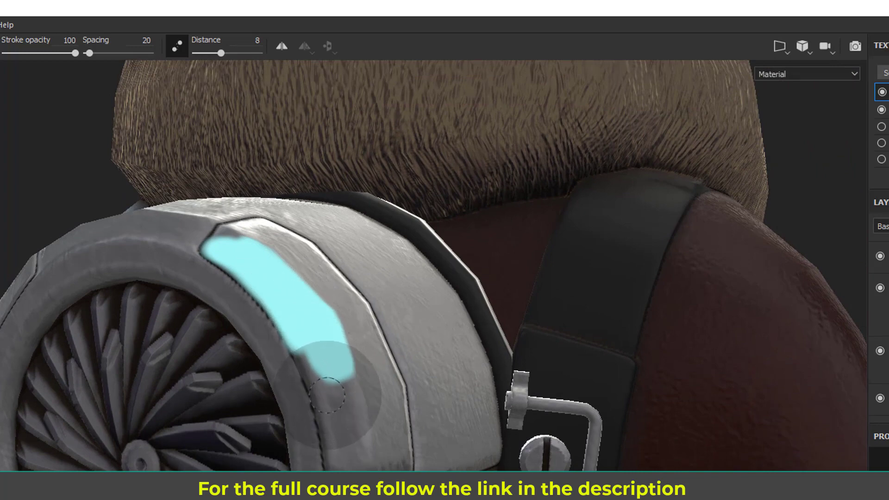
{"action": "key", "text": "x"}
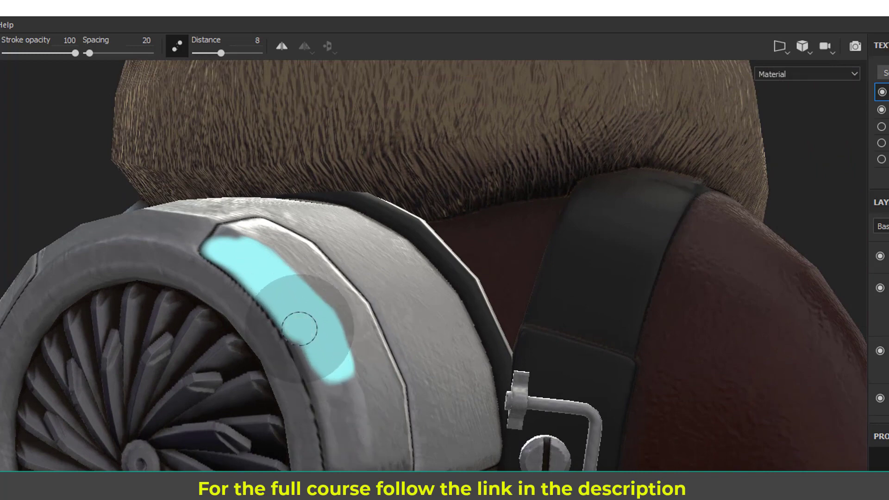
{"action": "left_click_drag", "start_coordinate": [330, 400], "coordinate": [341, 439]}
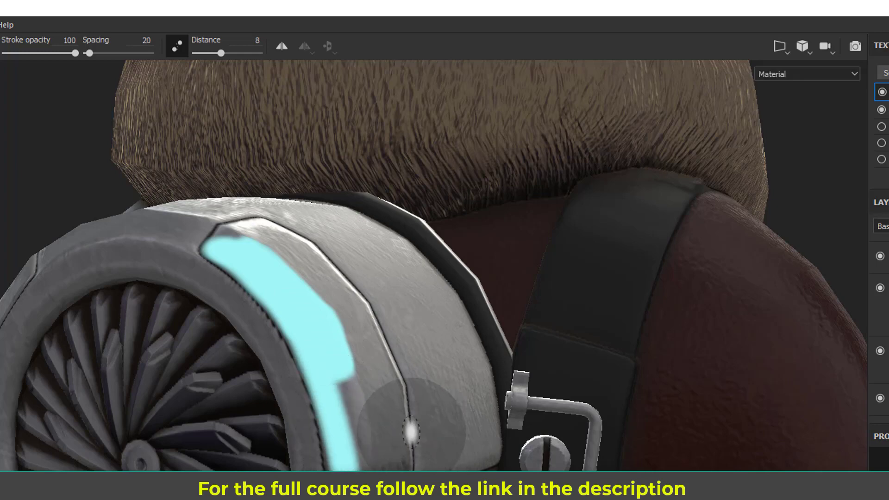
- Outline the same panel in cyan with smoothed strokes along its outer edge and both short ends
{"action": "left_click_drag", "start_coordinate": [370, 324], "coordinate": [361, 486], "text": "alt"}
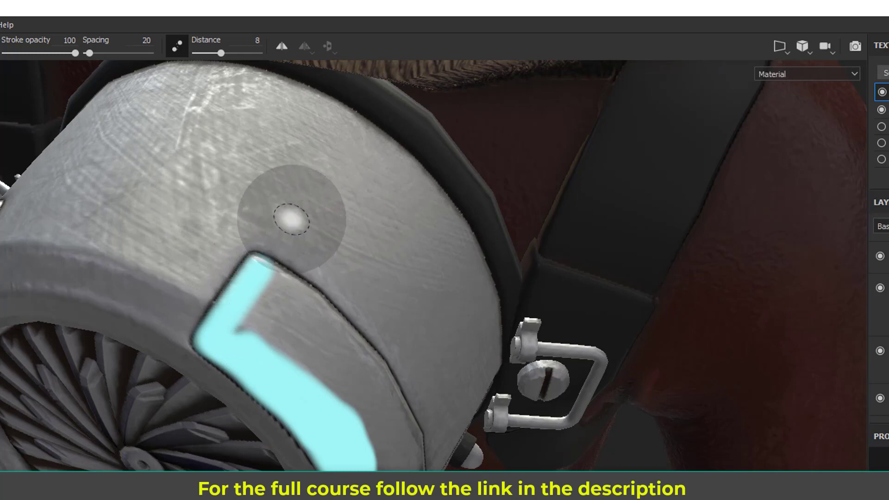
{"action": "mouse_move", "coordinate": [292, 218]}
{"action": "left_mouse_down", "text": "alt"}
{"action": "mouse_move", "coordinate": [258, 318]}
{"action": "mouse_move", "coordinate": [252, 232]}
{"action": "left_mouse_up", "text": "alt"}
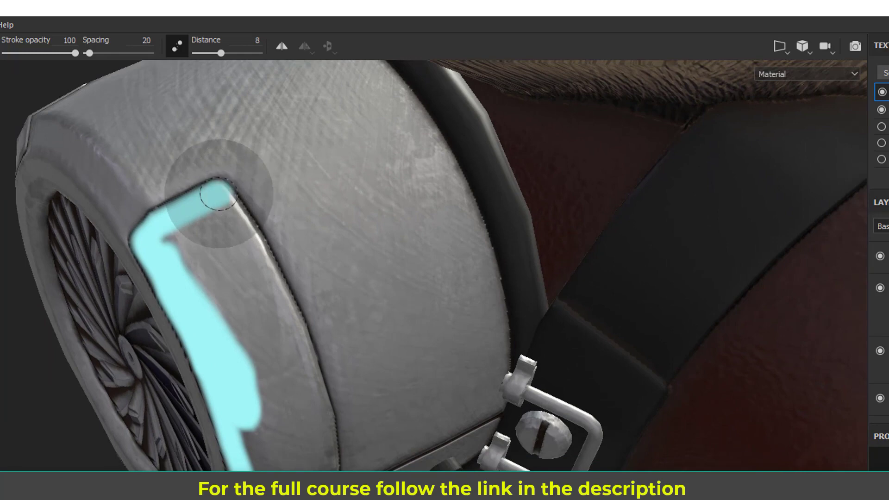
{"action": "mouse_move", "coordinate": [218, 194]}
{"action": "left_mouse_down"}
{"action": "mouse_move", "coordinate": [251, 269]}
{"action": "mouse_move", "coordinate": [275, 295]}
{"action": "left_mouse_up"}
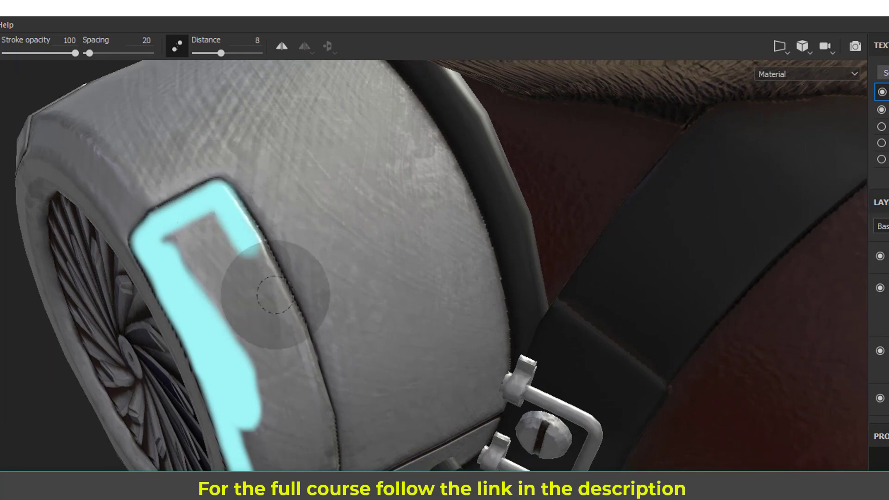
{"action": "left_click_drag", "start_coordinate": [287, 366], "coordinate": [237, 201], "text": "alt"}
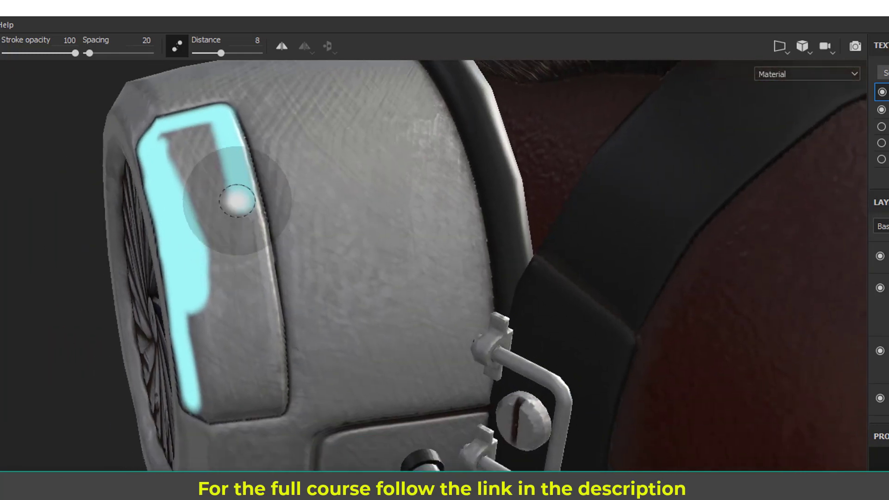
{"action": "mouse_move", "coordinate": [229, 145]}
{"action": "left_mouse_down"}
{"action": "mouse_move", "coordinate": [270, 407]}
{"action": "mouse_move", "coordinate": [300, 375]}
{"action": "left_mouse_up"}
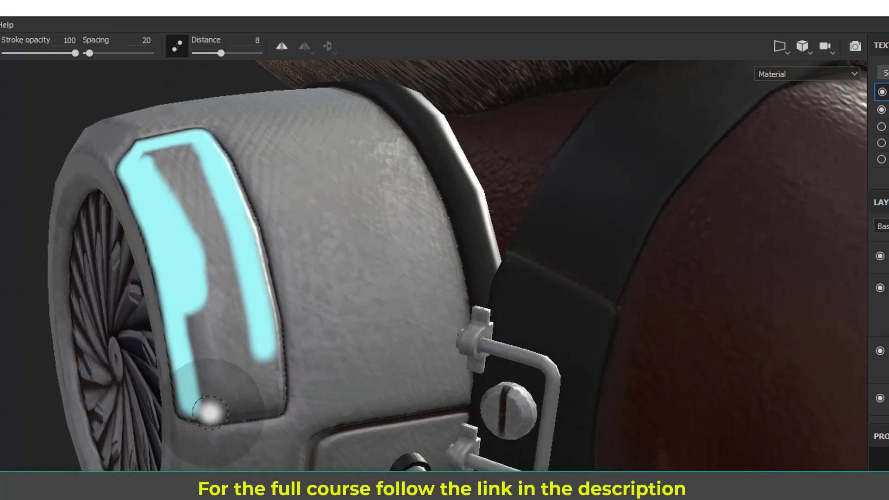
{"action": "left_click_drag", "start_coordinate": [210, 412], "coordinate": [196, 407], "text": "alt"}
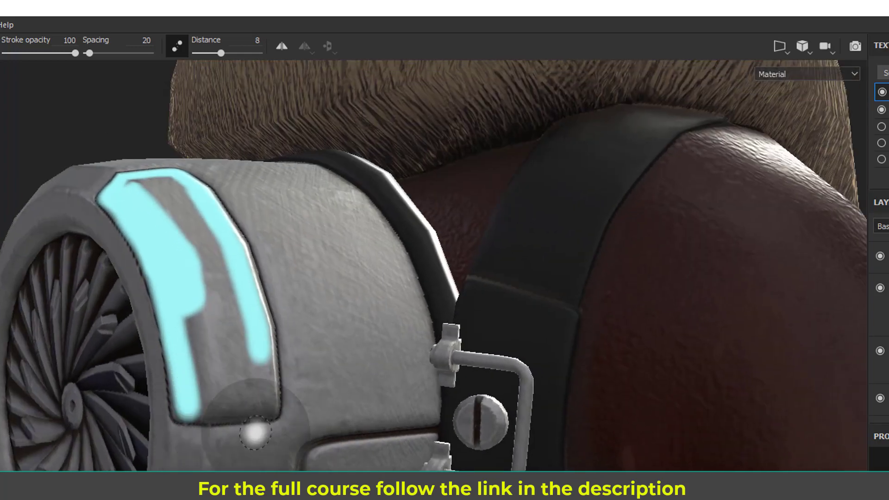
{"action": "mouse_move", "coordinate": [228, 357]}
{"action": "left_mouse_down", "text": "alt"}
{"action": "mouse_move", "coordinate": [210, 414]}
{"action": "mouse_move", "coordinate": [307, 408]}
{"action": "left_mouse_up", "text": "alt"}
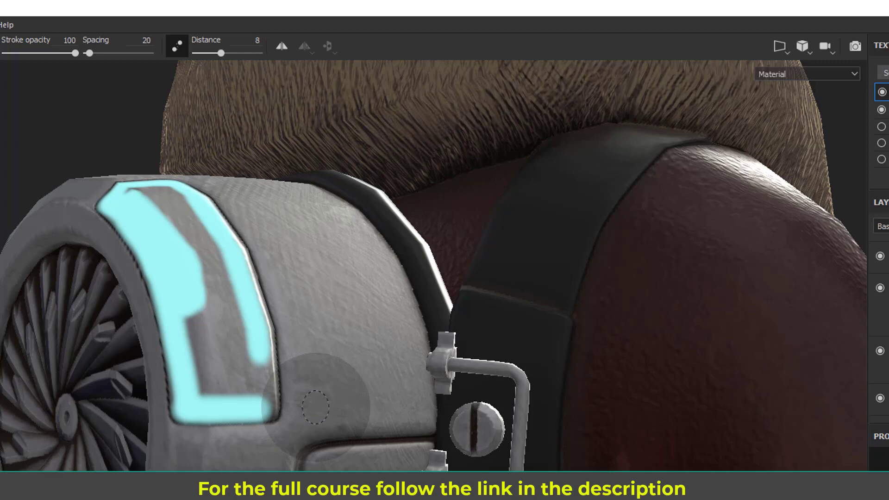
{"action": "left_click_drag", "start_coordinate": [282, 362], "coordinate": [190, 253], "text": "alt"}
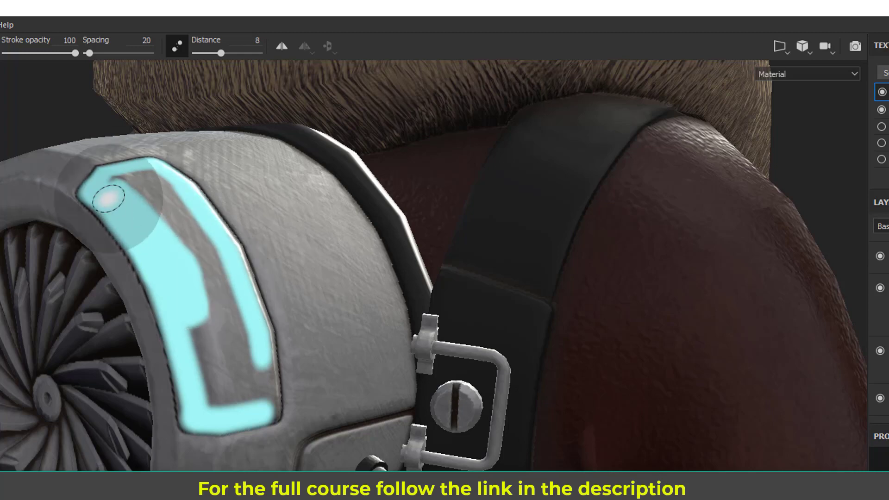
- Fill the interior of the outlined panel with emissive cyan, switching Lazy Mouse off for the last freehand strokes
{"action": "middle_click_drag", "start_coordinate": [280, 231], "coordinate": [303, 239], "text": "alt"}
{"action": "right_click_drag", "start_coordinate": [304, 240], "coordinate": [330, 242], "text": "alt"}
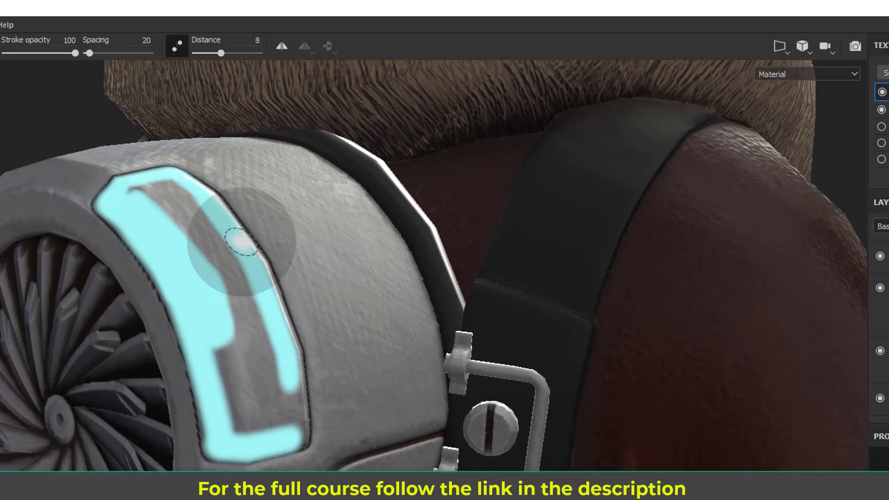
{"action": "middle_click_drag", "start_coordinate": [270, 341], "coordinate": [264, 325], "text": "alt"}
{"action": "mouse_move", "coordinate": [177, 221]}
{"action": "left_mouse_down"}
{"action": "mouse_move", "coordinate": [225, 335]}
{"action": "mouse_move", "coordinate": [284, 369]}
{"action": "mouse_move", "coordinate": [248, 298]}
{"action": "left_mouse_up"}
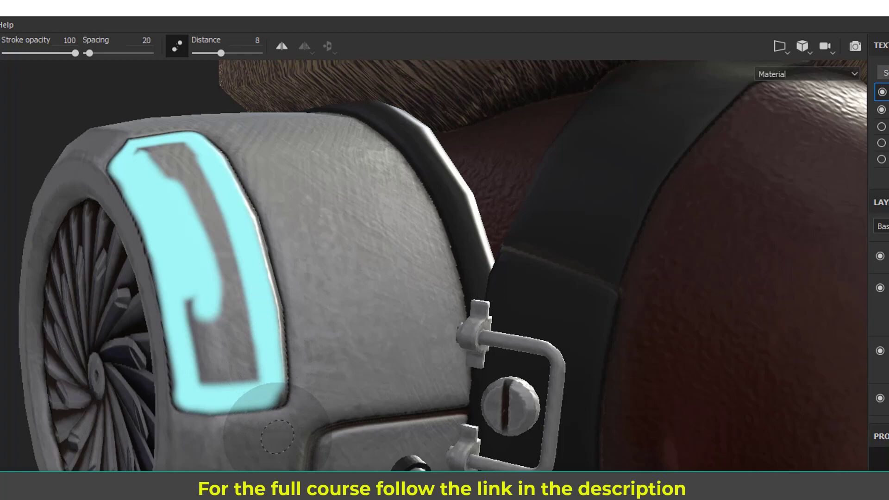
{"action": "left_click_drag", "start_coordinate": [270, 436], "coordinate": [276, 241], "text": "alt"}
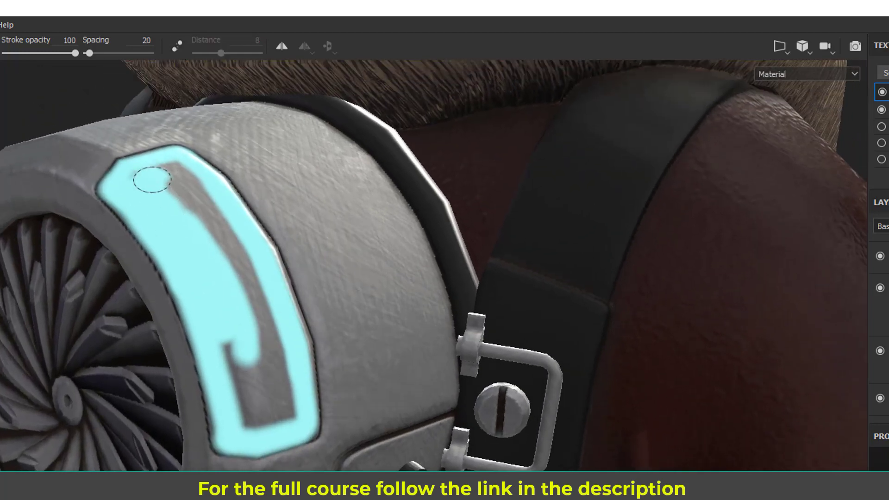
{"action": "left_click_drag", "start_coordinate": [211, 201], "coordinate": [192, 202]}
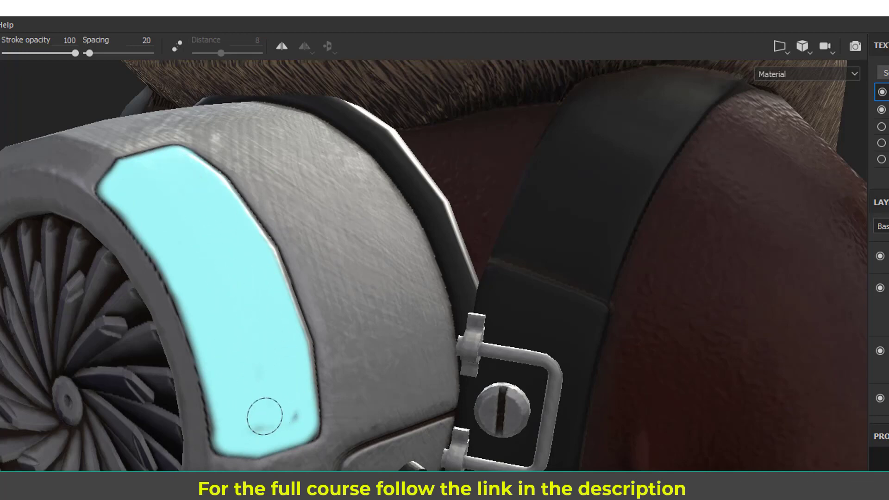
- Fill the second curved panel on the opposite side of the back device with cyan, lowering the Lazy Mouse distance to 3.64
{"action": "mouse_move", "coordinate": [295, 401]}
{"action": "left_mouse_down", "text": "alt"}
{"action": "mouse_move", "coordinate": [48, 308]}
{"action": "mouse_move", "coordinate": [502, 301]}
{"action": "mouse_move", "coordinate": [377, 338]}
{"action": "mouse_move", "coordinate": [305, 304]}
{"action": "mouse_move", "coordinate": [268, 338]}
{"action": "mouse_move", "coordinate": [296, 352]}
{"action": "mouse_move", "coordinate": [234, 315]}
{"action": "mouse_move", "coordinate": [452, 428]}
{"action": "mouse_move", "coordinate": [224, 387]}
{"action": "mouse_move", "coordinate": [460, 421]}
{"action": "left_mouse_up", "text": "alt"}
{"action": "mouse_move", "coordinate": [374, 369]}
{"action": "left_mouse_down", "text": "alt"}
{"action": "mouse_move", "coordinate": [462, 290]}
{"action": "mouse_move", "coordinate": [459, 300]}
{"action": "left_mouse_up", "text": "alt"}
{"action": "mouse_move", "coordinate": [388, 220]}
{"action": "left_mouse_down"}
{"action": "mouse_move", "coordinate": [357, 363]}
{"action": "mouse_move", "coordinate": [342, 258]}
{"action": "mouse_move", "coordinate": [332, 373]}
{"action": "mouse_move", "coordinate": [368, 435]}
{"action": "mouse_move", "coordinate": [414, 428]}
{"action": "mouse_move", "coordinate": [316, 210]}
{"action": "left_mouse_up"}
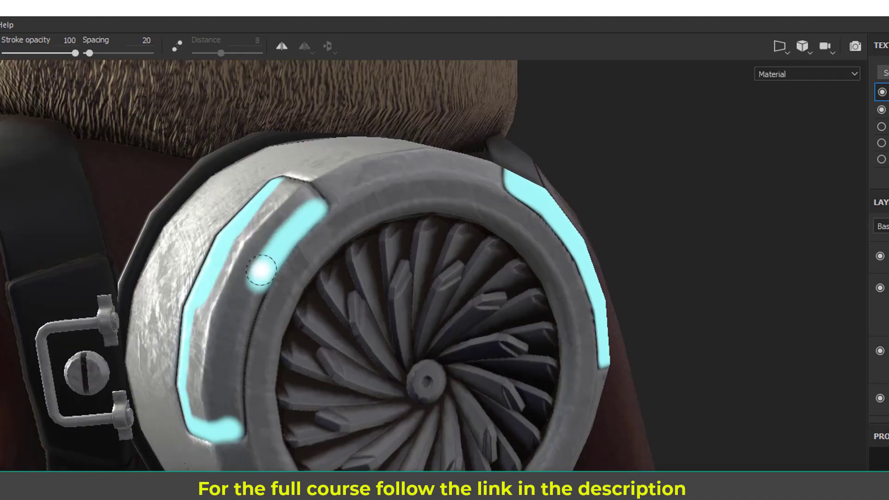
{"action": "left_click_drag", "start_coordinate": [221, 53], "coordinate": [207, 54]}
{"action": "mouse_move", "coordinate": [288, 281]}
{"action": "left_mouse_down", "text": "alt"}
{"action": "mouse_move", "coordinate": [280, 296]}
{"action": "mouse_move", "coordinate": [294, 228]}
{"action": "left_mouse_up", "text": "alt"}
{"action": "mouse_move", "coordinate": [288, 217]}
{"action": "left_mouse_down"}
{"action": "mouse_move", "coordinate": [256, 295]}
{"action": "mouse_move", "coordinate": [256, 369]}
{"action": "mouse_move", "coordinate": [287, 139]}
{"action": "mouse_move", "coordinate": [366, 207]}
{"action": "mouse_move", "coordinate": [331, 200]}
{"action": "mouse_move", "coordinate": [332, 177]}
{"action": "mouse_move", "coordinate": [266, 308]}
{"action": "mouse_move", "coordinate": [247, 312]}
{"action": "mouse_move", "coordinate": [262, 258]}
{"action": "mouse_move", "coordinate": [250, 318]}
{"action": "mouse_move", "coordinate": [298, 354]}
{"action": "mouse_move", "coordinate": [367, 254]}
{"action": "mouse_move", "coordinate": [235, 312]}
{"action": "mouse_move", "coordinate": [268, 318]}
{"action": "mouse_move", "coordinate": [237, 306]}
{"action": "left_mouse_up"}
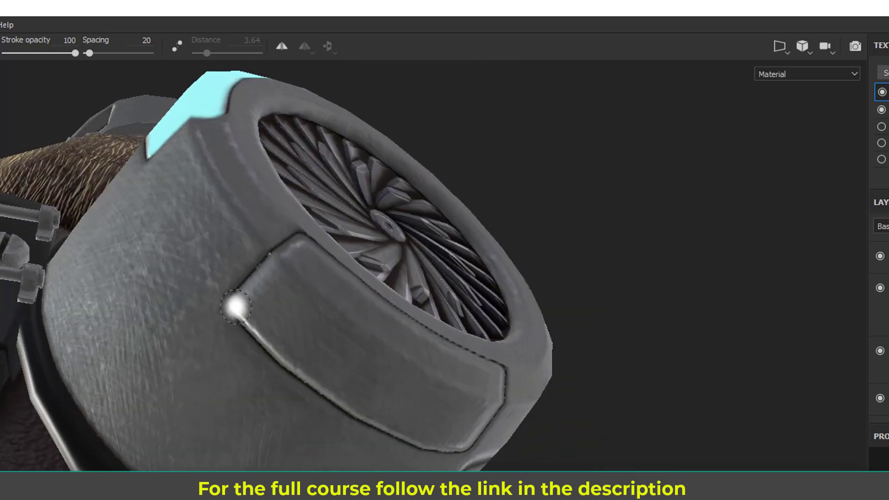
- Outline the third curved panel on the device's underside in cyan along its upper and side edges, with Lazy Mouse distance 1.78
{"action": "left_click_drag", "start_coordinate": [272, 332], "coordinate": [332, 371]}
{"action": "mouse_move", "coordinate": [238, 308]}
{"action": "left_mouse_down"}
{"action": "mouse_move", "coordinate": [273, 280]}
{"action": "mouse_move", "coordinate": [411, 331]}
{"action": "left_mouse_up"}
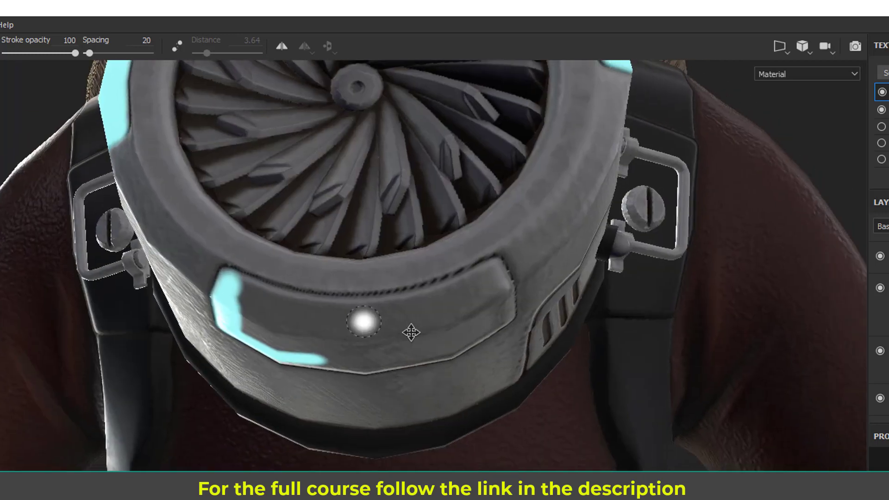
{"action": "mouse_move", "coordinate": [232, 278]}
{"action": "left_mouse_down"}
{"action": "mouse_move", "coordinate": [258, 296]}
{"action": "mouse_move", "coordinate": [370, 311]}
{"action": "mouse_move", "coordinate": [464, 299]}
{"action": "left_mouse_up"}
{"action": "left_click_drag", "start_coordinate": [463, 299], "coordinate": [343, 335], "text": "alt"}
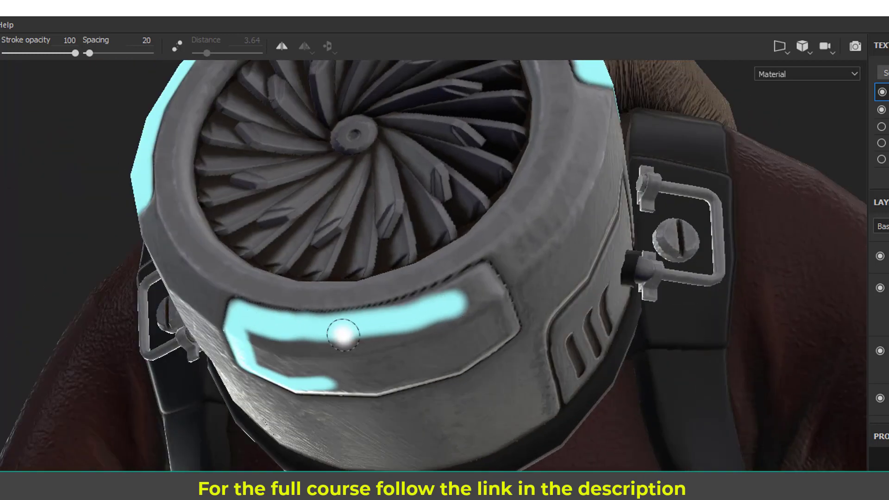
{"action": "mouse_move", "coordinate": [484, 283]}
{"action": "left_mouse_down", "text": "alt"}
{"action": "mouse_move", "coordinate": [332, 317]}
{"action": "mouse_move", "coordinate": [320, 305]}
{"action": "mouse_move", "coordinate": [403, 296]}
{"action": "mouse_move", "coordinate": [361, 314]}
{"action": "left_mouse_up", "text": "alt"}
{"action": "mouse_move", "coordinate": [388, 320]}
{"action": "left_mouse_down"}
{"action": "mouse_move", "coordinate": [412, 352]}
{"action": "mouse_move", "coordinate": [455, 375]}
{"action": "mouse_move", "coordinate": [380, 405]}
{"action": "left_mouse_up"}
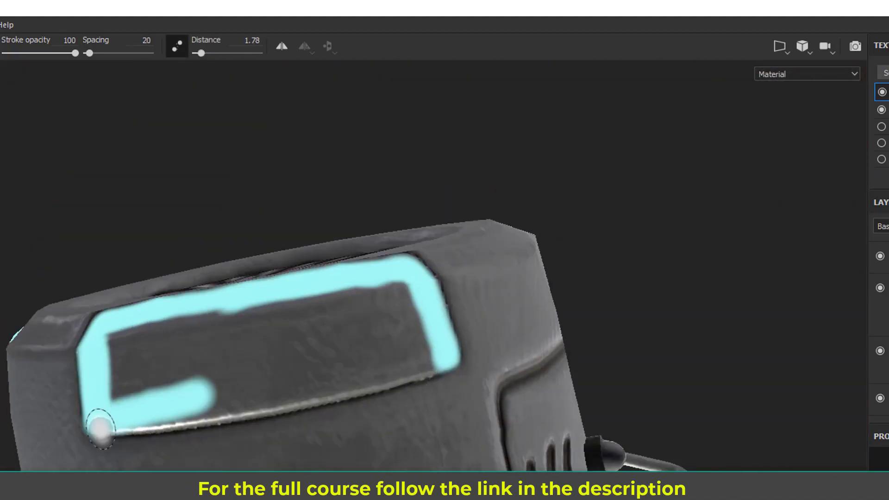
- Close the cyan outline along the underside panel's lower edge, fill its interior and turn off Lazy Mouse
{"action": "mouse_move", "coordinate": [100, 428]}
{"action": "left_mouse_down"}
{"action": "mouse_move", "coordinate": [194, 410]}
{"action": "mouse_move", "coordinate": [95, 417]}
{"action": "mouse_move", "coordinate": [424, 367]}
{"action": "left_mouse_up"}
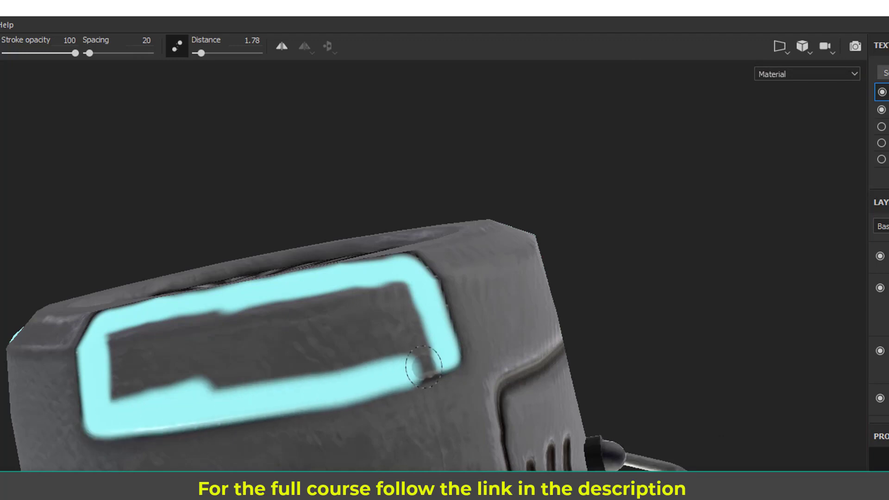
{"action": "mouse_move", "coordinate": [160, 379]}
{"action": "left_mouse_down"}
{"action": "mouse_move", "coordinate": [303, 357]}
{"action": "mouse_move", "coordinate": [129, 382]}
{"action": "mouse_move", "coordinate": [144, 335]}
{"action": "mouse_move", "coordinate": [259, 352]}
{"action": "mouse_move", "coordinate": [266, 312]}
{"action": "mouse_move", "coordinate": [321, 369]}
{"action": "mouse_move", "coordinate": [398, 287]}
{"action": "left_mouse_up"}
{"action": "left_click", "coordinate": [179, 48]}
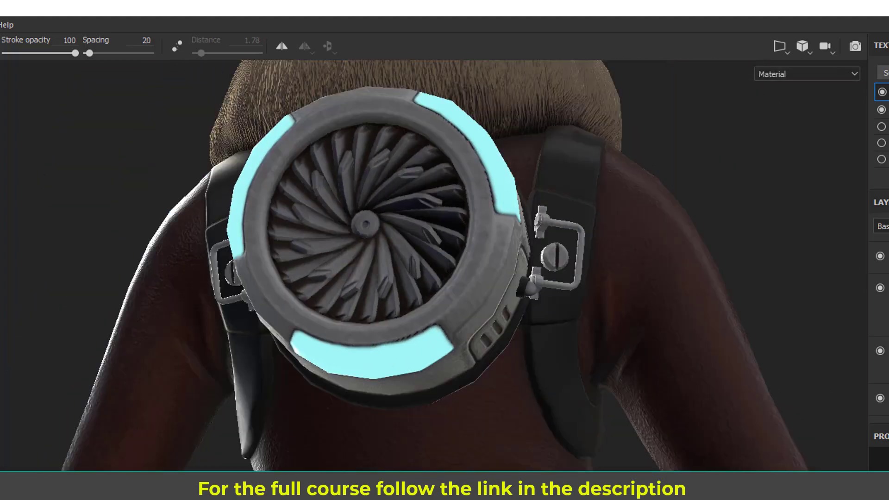
- Examine the three cyan lights on the back device from several angles, close up and with the whole figure in view
{"action": "mouse_move", "coordinate": [139, 394]}
{"action": "left_mouse_down", "text": "alt"}
{"action": "mouse_move", "coordinate": [241, 398]}
{"action": "mouse_move", "coordinate": [561, 357]}
{"action": "mouse_move", "coordinate": [426, 342]}
{"action": "mouse_move", "coordinate": [415, 299]}
{"action": "left_mouse_up", "text": "alt"}
{"action": "left_click_drag", "start_coordinate": [419, 266], "coordinate": [213, 255], "text": "alt"}
{"action": "right_click_drag", "start_coordinate": [212, 254], "coordinate": [471, 260], "text": "alt"}
{"action": "left_click_drag", "start_coordinate": [472, 259], "coordinate": [303, 237], "text": "alt"}
{"action": "left_click_drag", "start_coordinate": [363, 191], "coordinate": [443, 200], "text": "alt"}
{"action": "right_click_drag", "start_coordinate": [444, 201], "coordinate": [194, 165], "text": "alt"}
{"action": "left_click_drag", "start_coordinate": [509, 162], "coordinate": [537, 158], "text": "alt"}
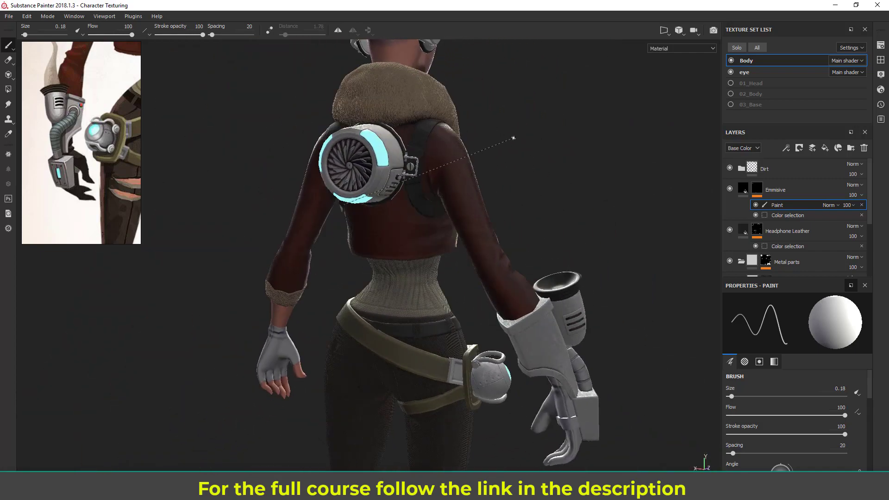
- Rotate the environment lighting and examine how the back device's cyan lights look up close and on the whole character
{"action": "right_click_drag", "start_coordinate": [623, 142], "coordinate": [616, 143], "text": "shift"}
{"action": "left_click_drag", "start_coordinate": [319, 152], "coordinate": [366, 155], "text": "alt"}
{"action": "middle_click_drag", "start_coordinate": [366, 155], "coordinate": [368, 199], "text": "alt"}
{"action": "right_click_drag", "start_coordinate": [368, 199], "coordinate": [368, 214], "text": "alt"}
{"action": "left_click_drag", "start_coordinate": [369, 232], "coordinate": [313, 246], "text": "alt"}
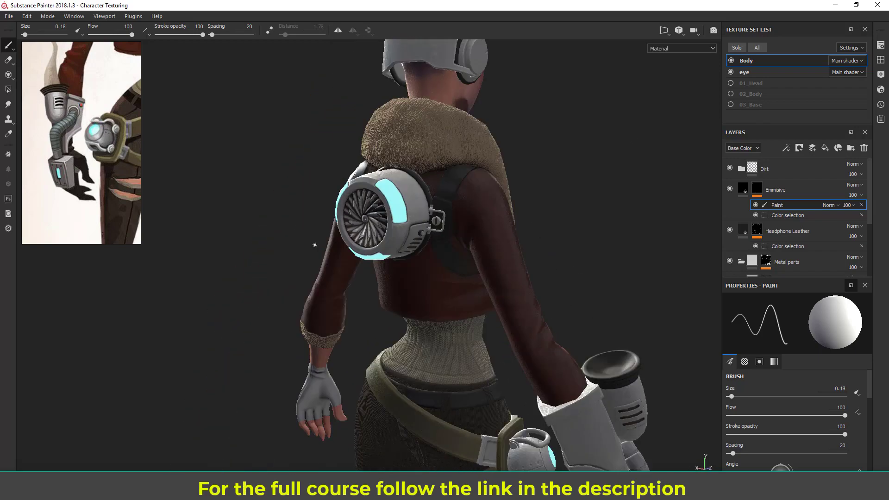
{"action": "right_click_drag", "start_coordinate": [515, 243], "coordinate": [514, 283], "text": "alt"}
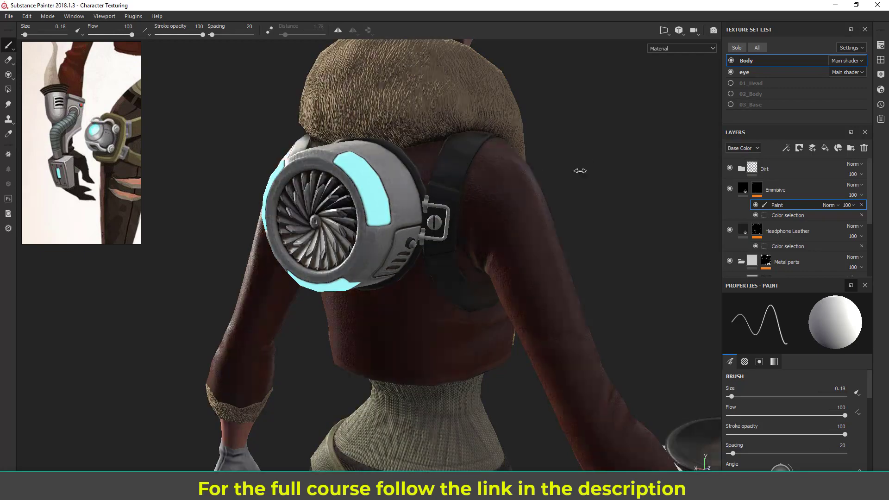
{"action": "right_click_drag", "start_coordinate": [580, 170], "coordinate": [580, 171], "text": "shift"}
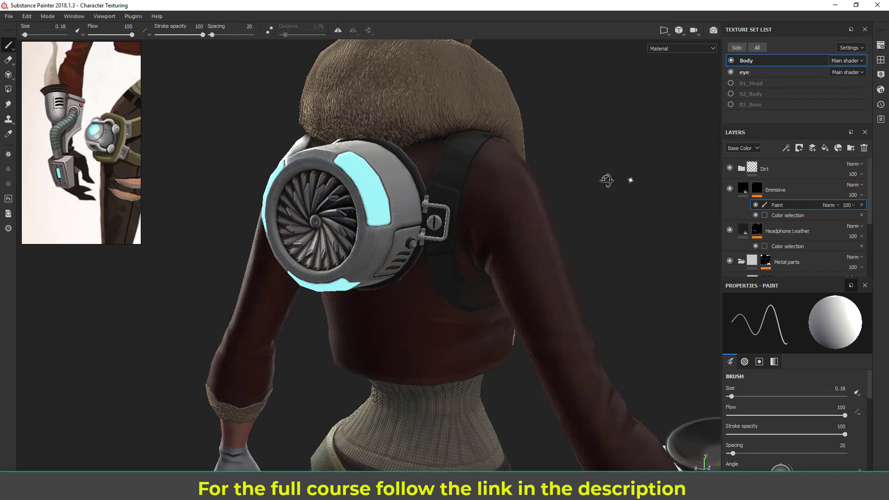
{"action": "left_click_drag", "start_coordinate": [607, 180], "coordinate": [630, 169], "text": "alt"}
{"action": "left_click_drag", "start_coordinate": [569, 191], "coordinate": [601, 194], "text": "alt"}
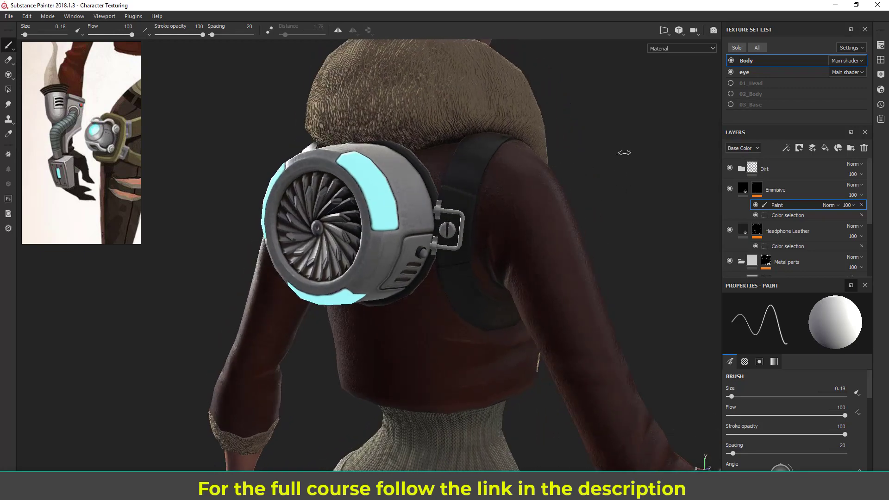
{"action": "mouse_move", "coordinate": [624, 152]}
{"action": "right_mouse_down", "text": "shift"}
{"action": "mouse_move", "coordinate": [607, 159]}
{"action": "mouse_move", "coordinate": [618, 160]}
{"action": "right_mouse_up", "text": "shift"}
{"action": "right_click_drag", "start_coordinate": [485, 250], "coordinate": [273, 227], "text": "alt"}
{"action": "middle_click_drag", "start_coordinate": [273, 227], "coordinate": [200, 226], "text": "alt"}
{"action": "left_click_drag", "start_coordinate": [412, 245], "coordinate": [468, 248], "text": "alt"}
{"action": "right_click_drag", "start_coordinate": [468, 248], "coordinate": [417, 244], "text": "alt"}
{"action": "left_click_drag", "start_coordinate": [417, 243], "coordinate": [464, 245], "text": "alt"}
{"action": "right_click_drag", "start_coordinate": [200, 253], "coordinate": [245, 256], "text": "alt"}
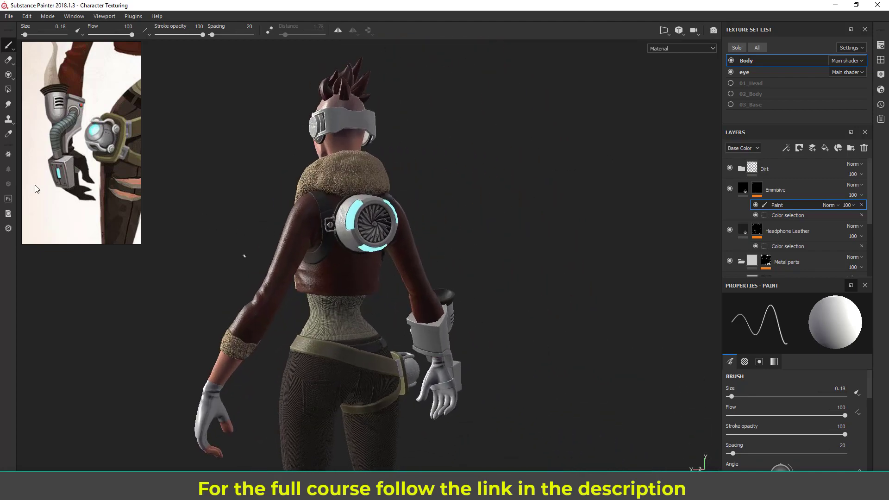
- Compare the back device's cyan lights with the reference image and activate the camera post effects in the display settings
{"action": "scroll", "coordinate": [79, 124], "scroll_direction": "down", "scroll_amount": 4}
{"action": "scroll", "coordinate": [101, 149], "scroll_direction": "up", "scroll_amount": 5}
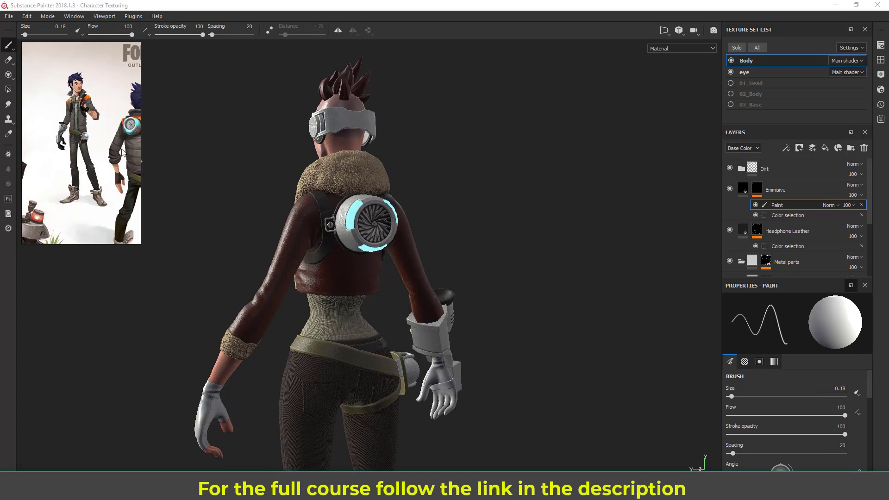
{"action": "scroll", "coordinate": [101, 150], "scroll_direction": "up", "scroll_amount": 4}
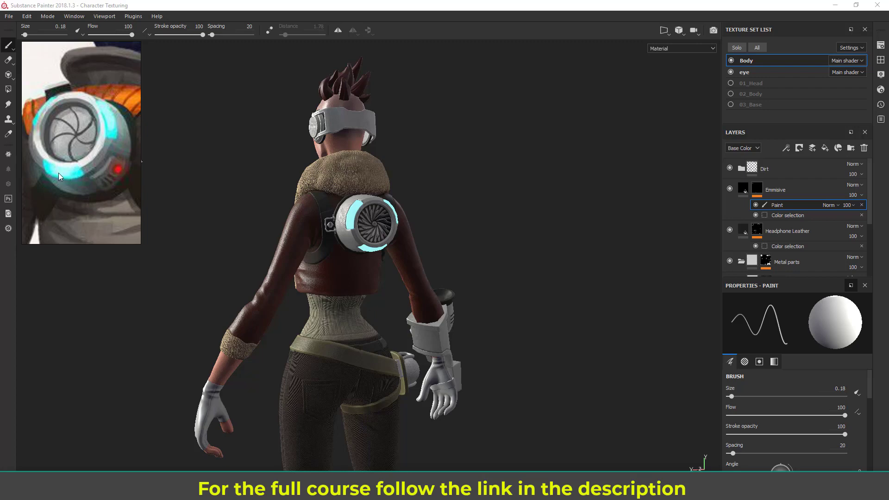
{"action": "left_click_drag", "start_coordinate": [445, 222], "coordinate": [356, 232], "text": "alt"}
{"action": "right_click_drag", "start_coordinate": [356, 231], "coordinate": [398, 218], "text": "alt"}
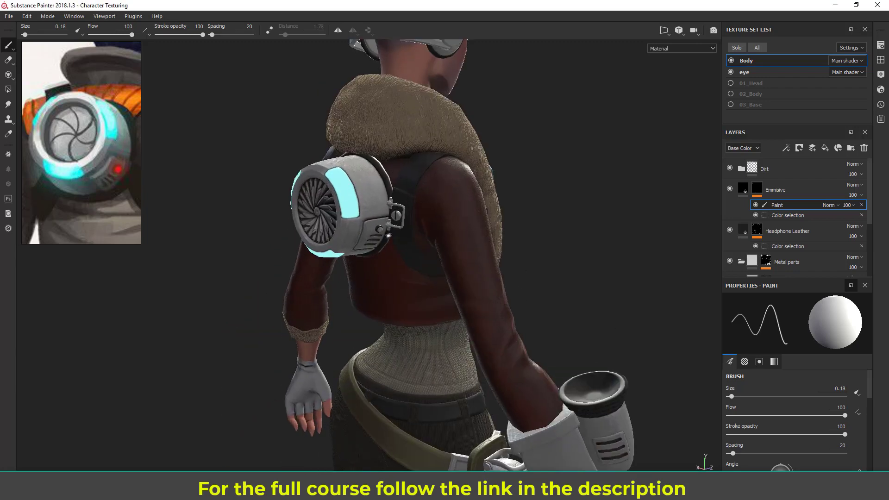
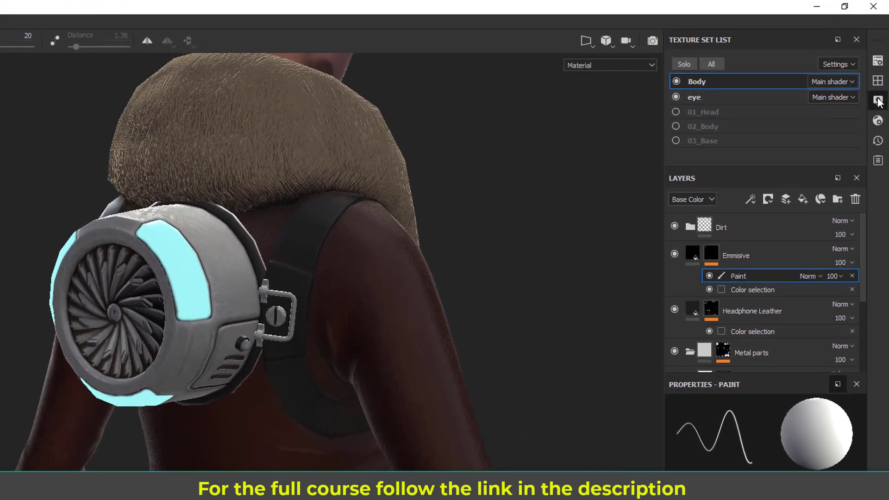
{"action": "left_click", "coordinate": [880, 74]}
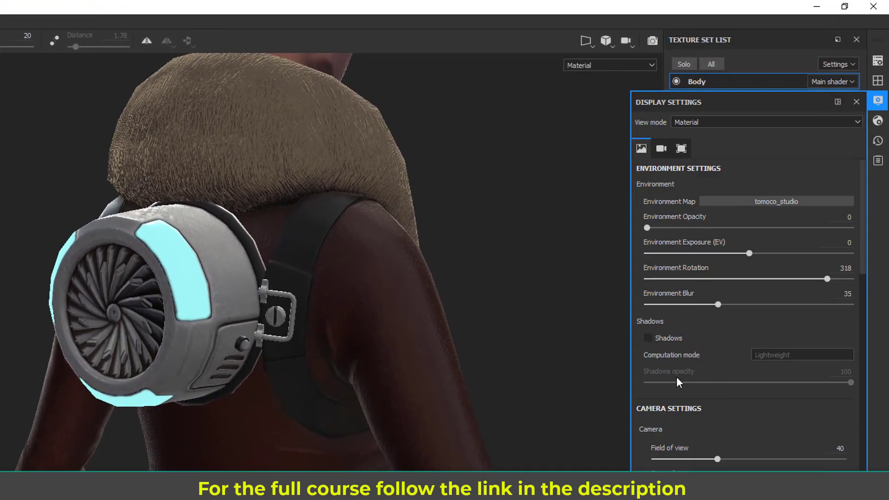
{"action": "scroll", "coordinate": [707, 399], "scroll_direction": "down", "scroll_amount": 1}
{"action": "scroll", "coordinate": [724, 401], "scroll_direction": "down", "scroll_amount": 2}
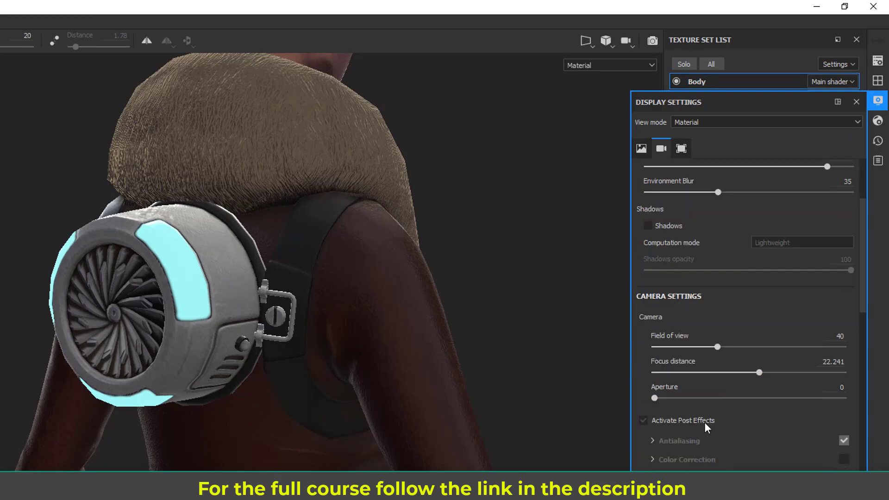
{"action": "left_click", "coordinate": [654, 419]}
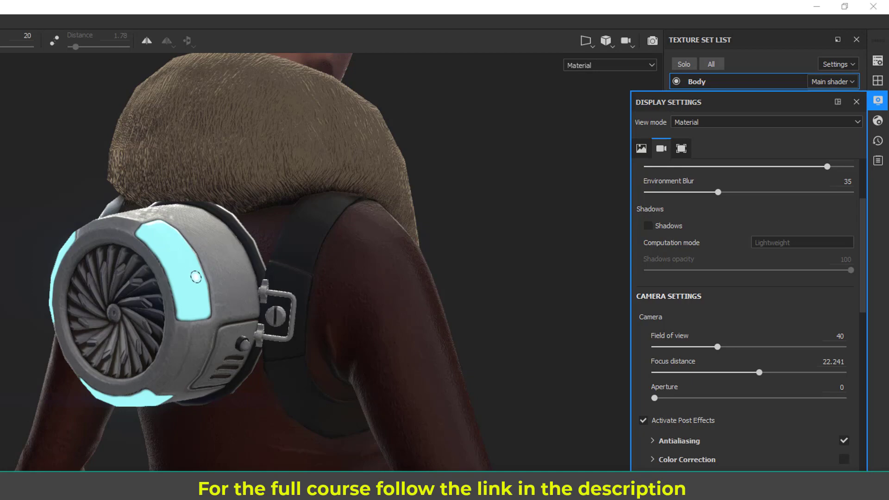
- Raise the Luminance of the Glare post effect to 3.34
{"action": "scroll", "coordinate": [764, 419], "scroll_direction": "down", "scroll_amount": 2}
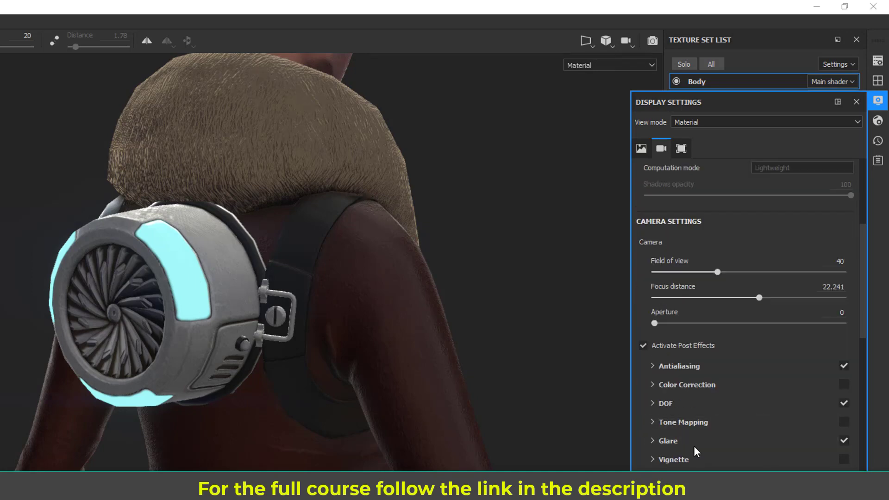
{"action": "left_click", "coordinate": [652, 441]}
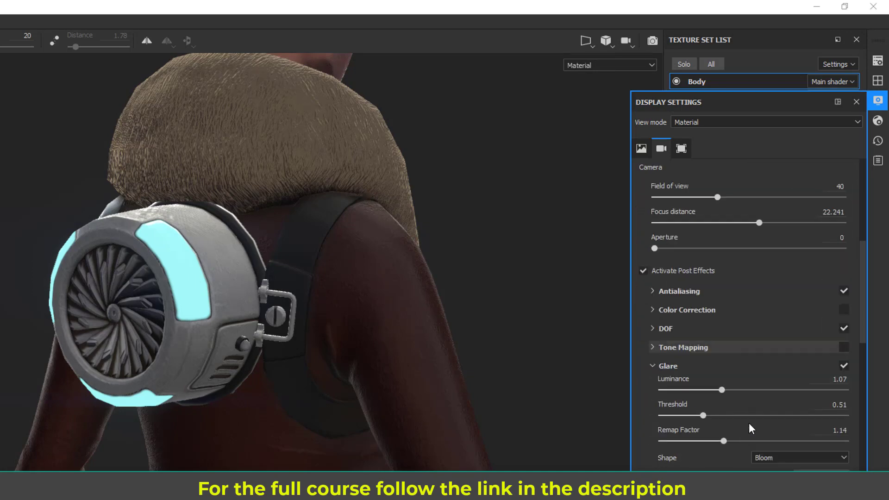
{"action": "scroll", "coordinate": [741, 421], "scroll_direction": "down", "scroll_amount": 3}
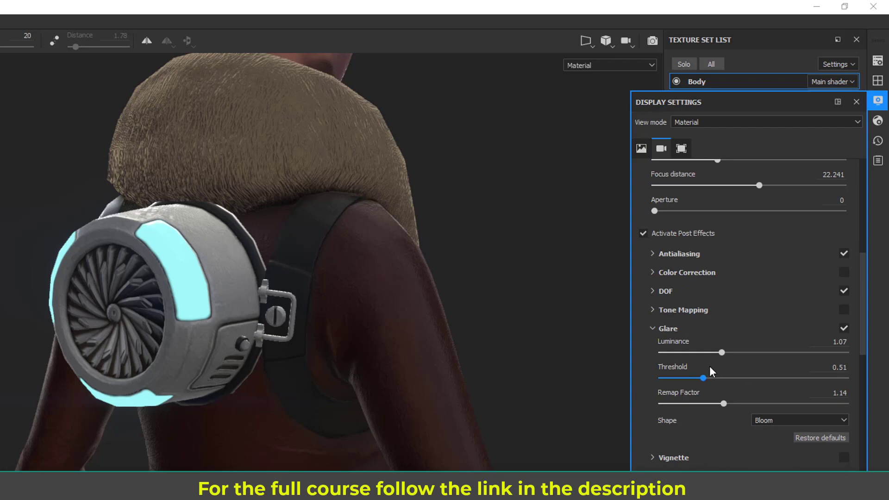
{"action": "left_click_drag", "start_coordinate": [723, 352], "coordinate": [768, 352]}
- Check the glare across the character from behind and from the front, and lower the Glare luminance to 2.78
{"action": "scroll", "coordinate": [246, 365], "scroll_direction": "down", "scroll_amount": 5}
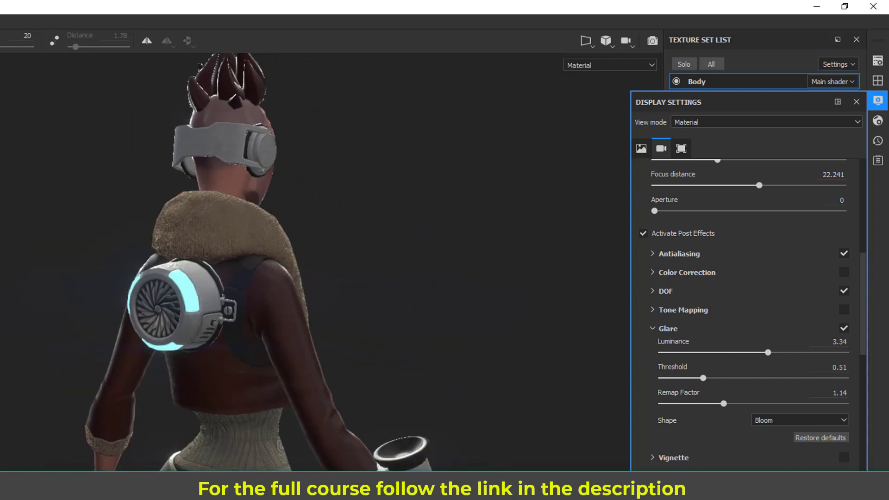
{"action": "middle_click_drag", "start_coordinate": [138, 468], "coordinate": [147, 389], "text": "alt"}
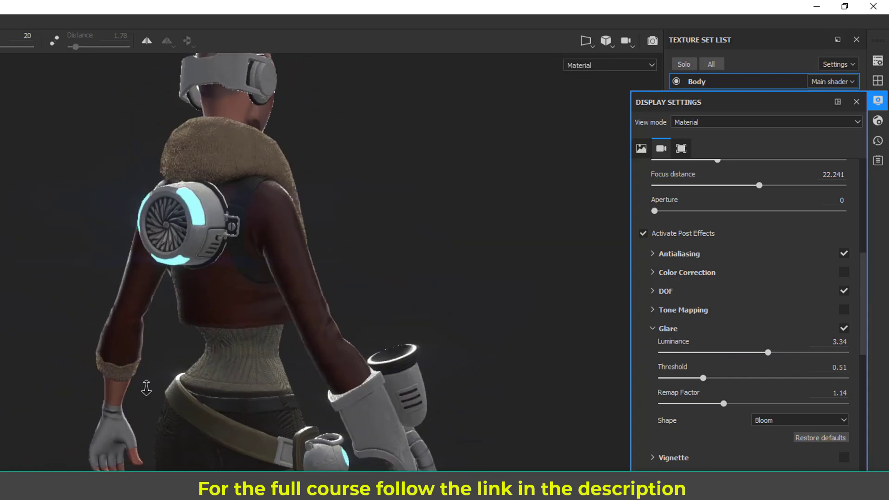
{"action": "right_click_drag", "start_coordinate": [147, 389], "coordinate": [345, 381], "text": "alt"}
{"action": "left_click_drag", "start_coordinate": [434, 245], "coordinate": [253, 346], "text": "alt"}
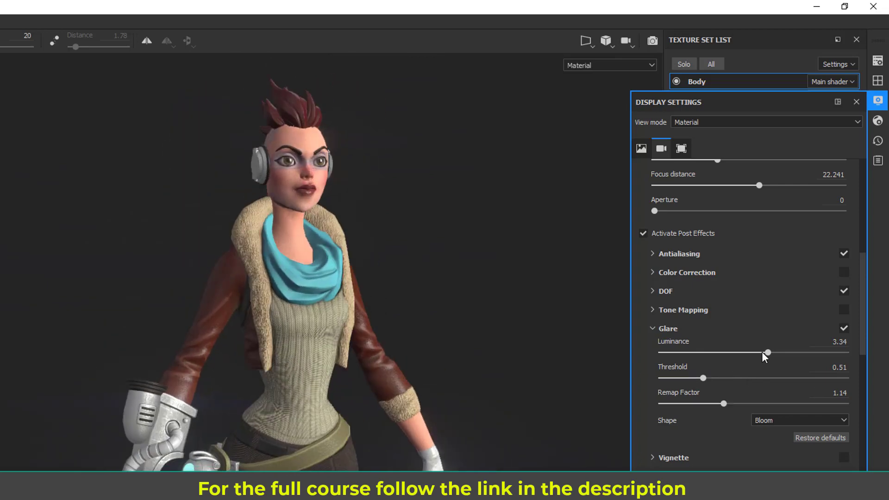
{"action": "left_click_drag", "start_coordinate": [223, 390], "coordinate": [289, 200], "text": "alt"}
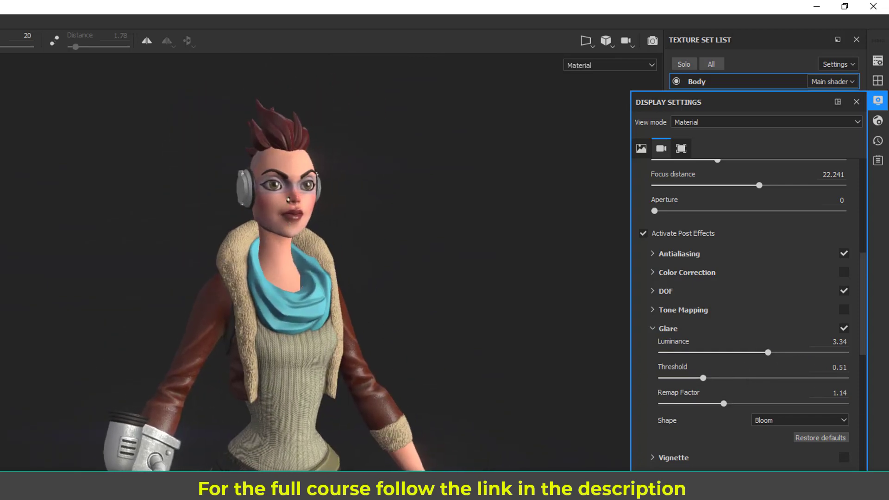
{"action": "left_click_drag", "start_coordinate": [481, 416], "coordinate": [436, 445], "text": "alt"}
{"action": "middle_click_drag", "start_coordinate": [435, 468], "coordinate": [378, 451], "text": "alt"}
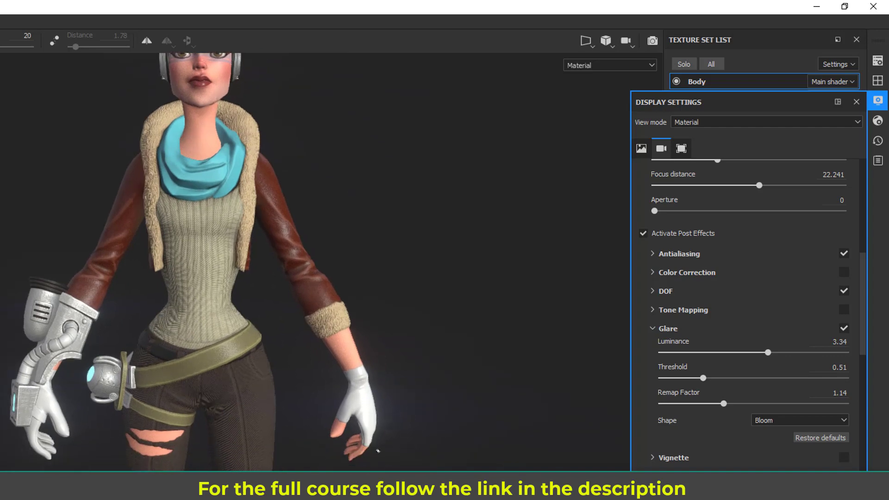
{"action": "left_click_drag", "start_coordinate": [332, 455], "coordinate": [393, 455], "text": "alt"}
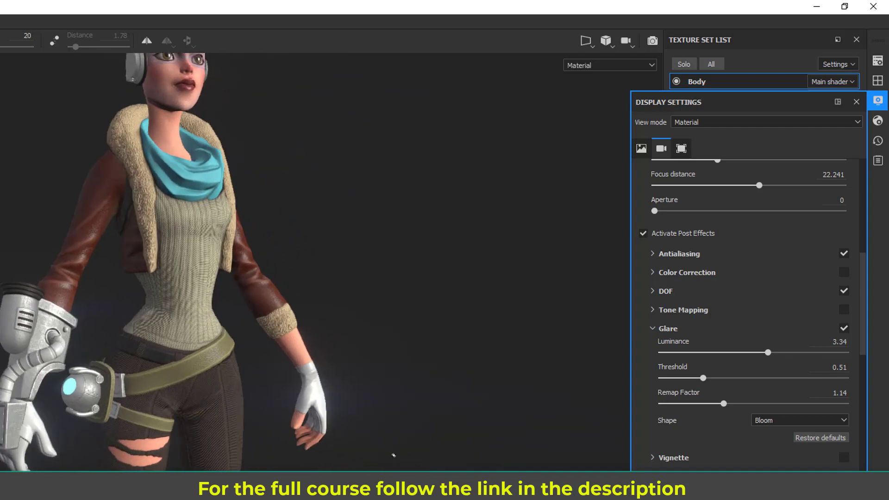
{"action": "middle_click_drag", "start_coordinate": [393, 455], "coordinate": [458, 445], "text": "alt"}
{"action": "right_click_drag", "start_coordinate": [164, 417], "coordinate": [241, 468], "text": "alt"}
{"action": "left_click_drag", "start_coordinate": [763, 352], "coordinate": [758, 351]}
- Examine the glare on the back device's cyan lights up close and close the display settings
{"action": "left_click_drag", "start_coordinate": [310, 422], "coordinate": [529, 421], "text": "alt"}
{"action": "middle_click_drag", "start_coordinate": [278, 448], "coordinate": [378, 456], "text": "alt"}
{"action": "left_click_drag", "start_coordinate": [378, 456], "coordinate": [519, 486], "text": "alt"}
{"action": "right_click_drag", "start_coordinate": [417, 477], "coordinate": [463, 486], "text": "alt"}
{"action": "left_click_drag", "start_coordinate": [111, 364], "coordinate": [176, 360], "text": "alt"}
{"action": "middle_click_drag", "start_coordinate": [176, 359], "coordinate": [248, 407], "text": "alt"}
{"action": "left_click_drag", "start_coordinate": [314, 362], "coordinate": [187, 367], "text": "alt"}
{"action": "right_click_drag", "start_coordinate": [188, 367], "coordinate": [236, 375], "text": "alt"}
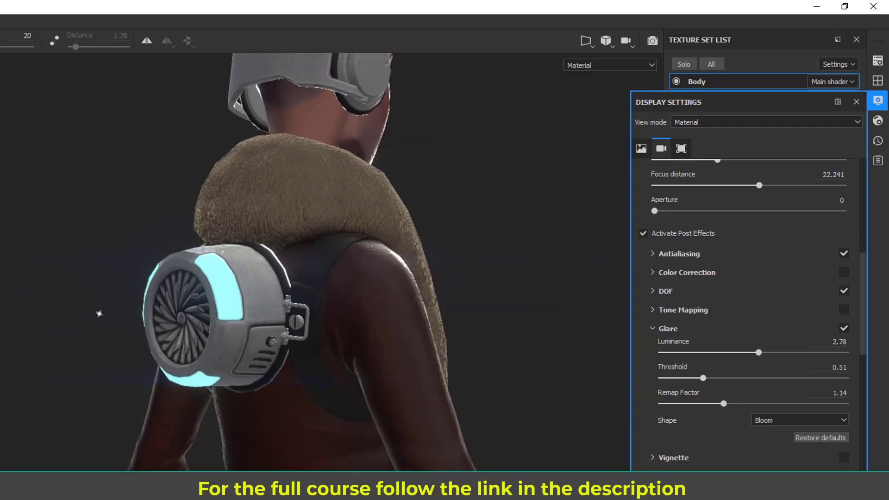
{"action": "middle_click_drag", "start_coordinate": [156, 355], "coordinate": [167, 424], "text": "alt"}
{"action": "right_click_drag", "start_coordinate": [167, 424], "coordinate": [222, 440], "text": "alt"}
{"action": "middle_click_drag", "start_coordinate": [223, 440], "coordinate": [186, 441], "text": "alt"}
{"action": "right_click_drag", "start_coordinate": [186, 441], "coordinate": [222, 452], "text": "alt"}
{"action": "left_click_drag", "start_coordinate": [231, 456], "coordinate": [283, 322], "text": "alt"}
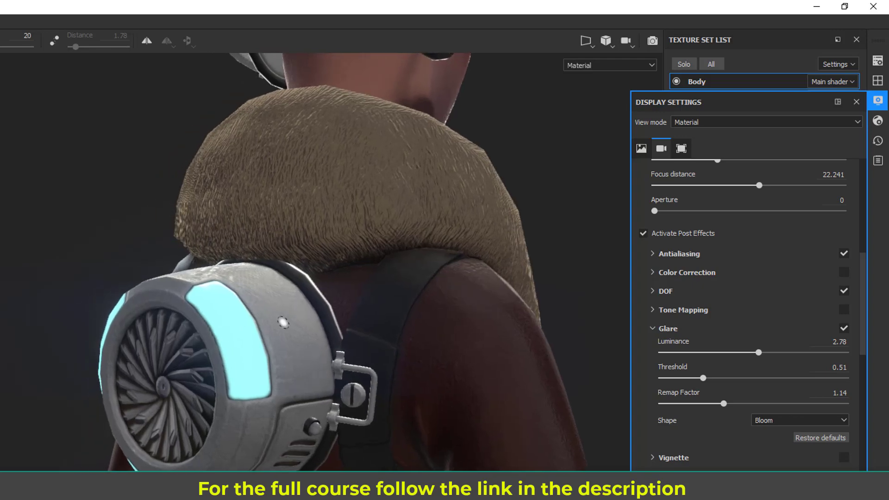
{"action": "left_click", "coordinate": [878, 101]}
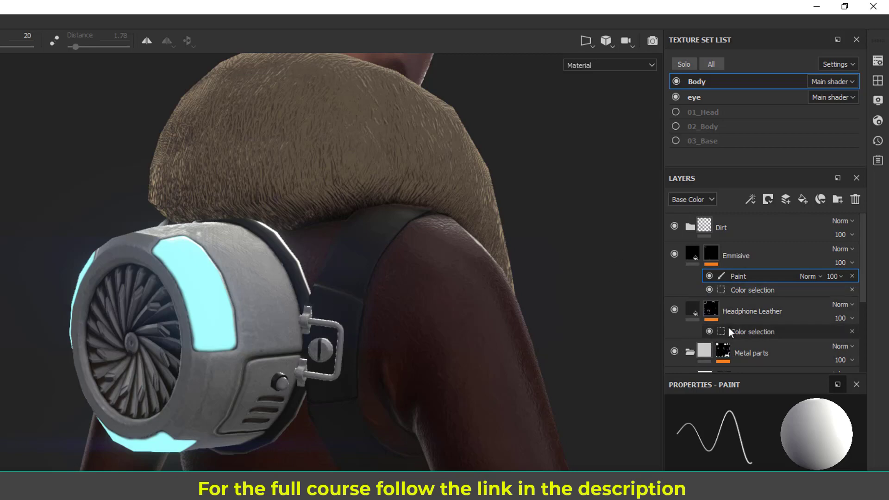
- Try a darker, more saturated cyan as the Emmisive layer's emissive colour and undo the change
{"action": "left_click", "coordinate": [767, 258]}
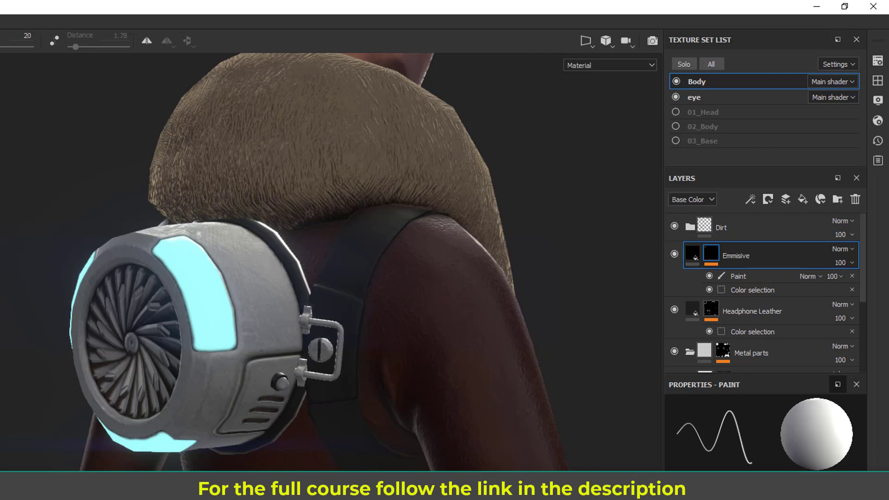
{"action": "left_click_drag", "start_coordinate": [403, 367], "coordinate": [305, 308], "text": "alt"}
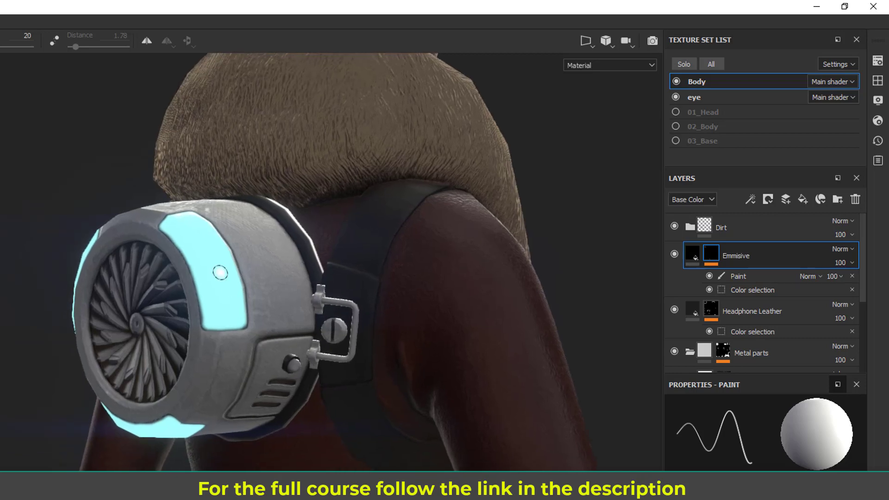
{"action": "left_click_drag", "start_coordinate": [315, 376], "coordinate": [365, 343], "text": "alt"}
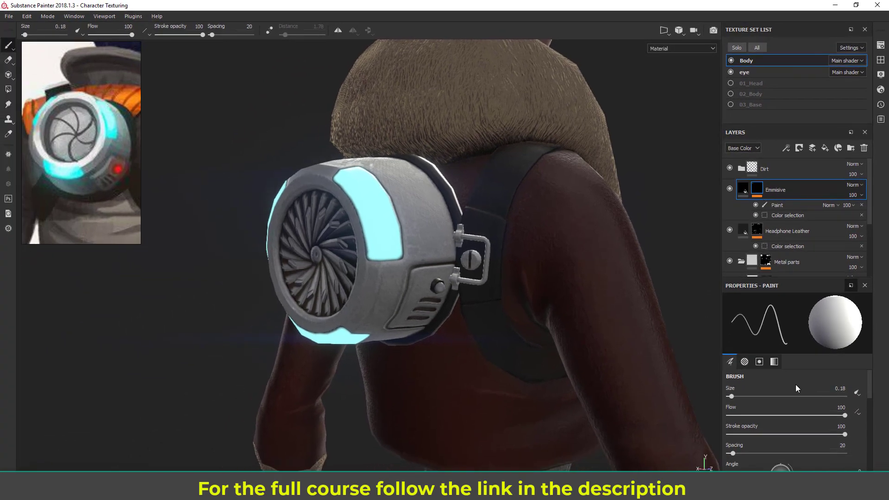
{"action": "scroll", "coordinate": [796, 390], "scroll_direction": "down", "scroll_amount": 10}
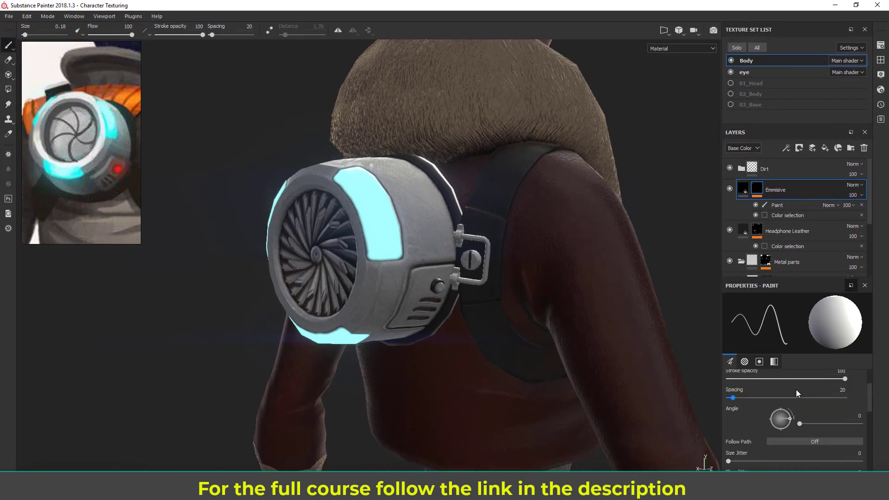
{"action": "left_click", "coordinate": [745, 190]}
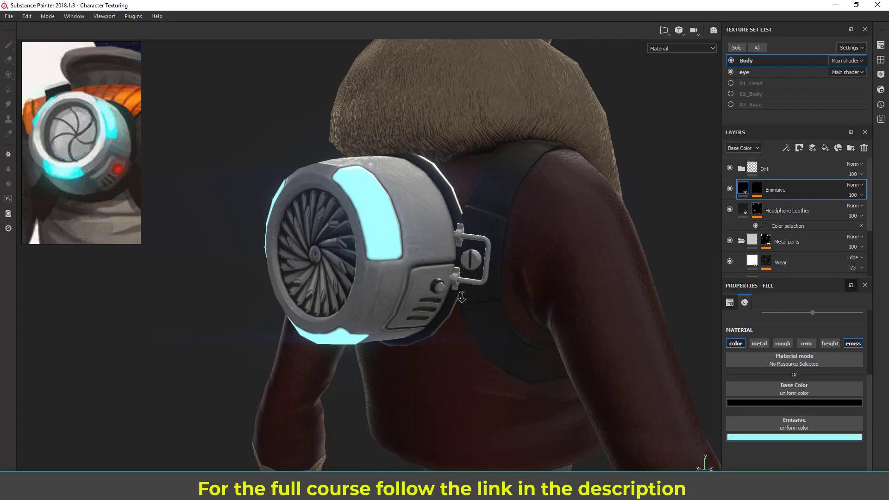
{"action": "left_click", "coordinate": [818, 438]}
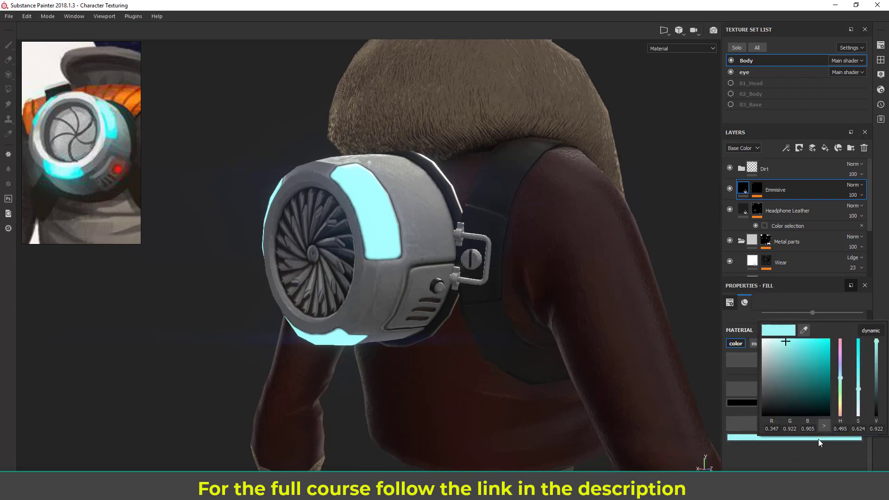
{"action": "left_click", "coordinate": [788, 354]}
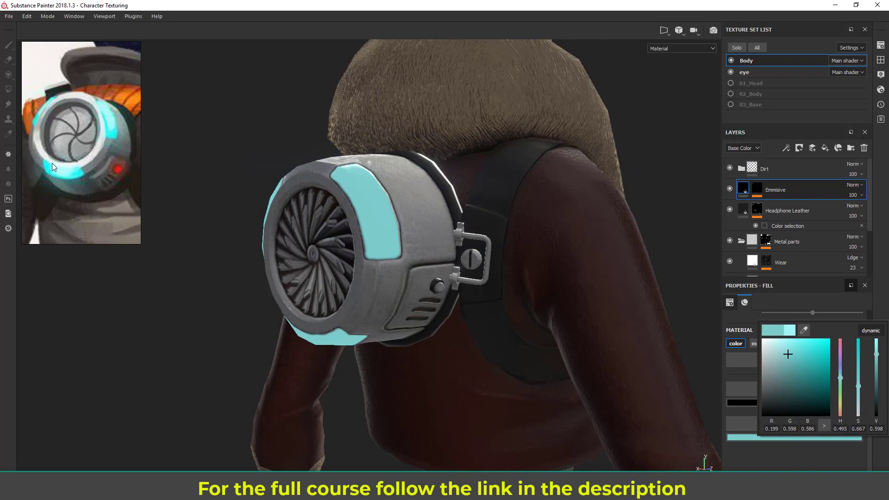
{"action": "left_click_drag", "start_coordinate": [799, 351], "coordinate": [809, 359]}
{"action": "left_click_drag", "start_coordinate": [588, 308], "coordinate": [565, 329], "text": "alt"}
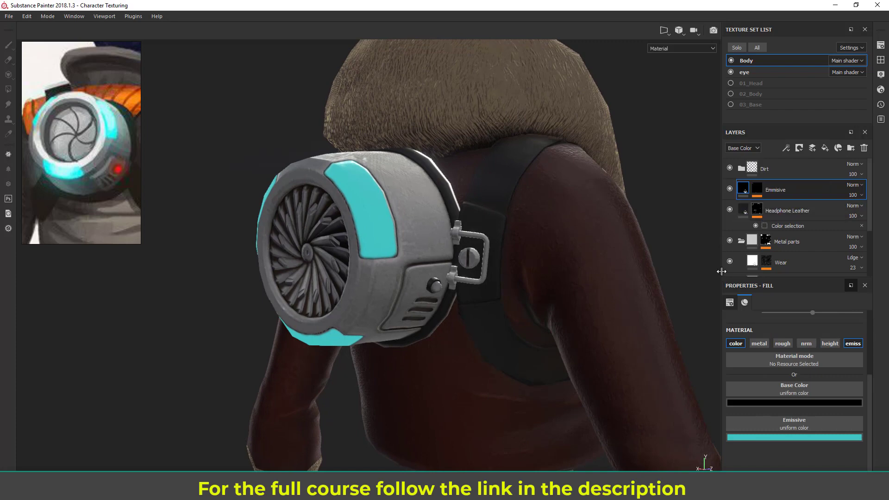
{"action": "key", "text": "ctrl+z"}
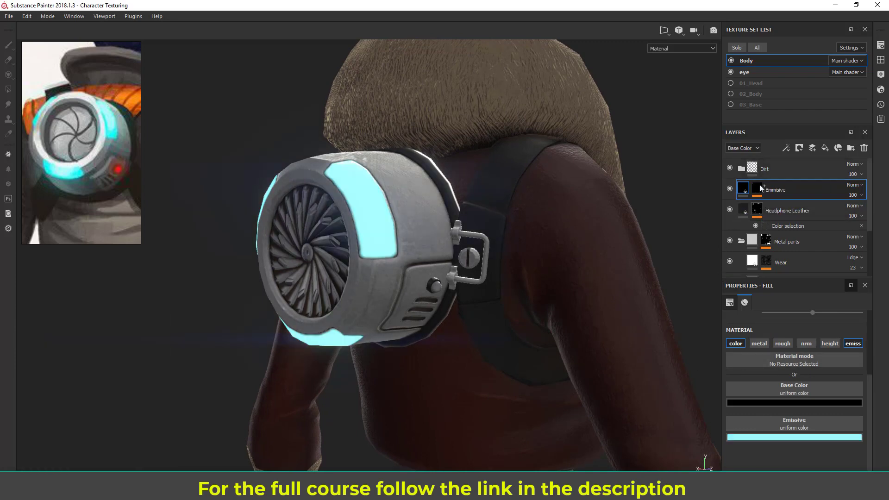
- Duplicate the Emmisive fill layer together with its mask
{"action": "right_click", "coordinate": [801, 193]}
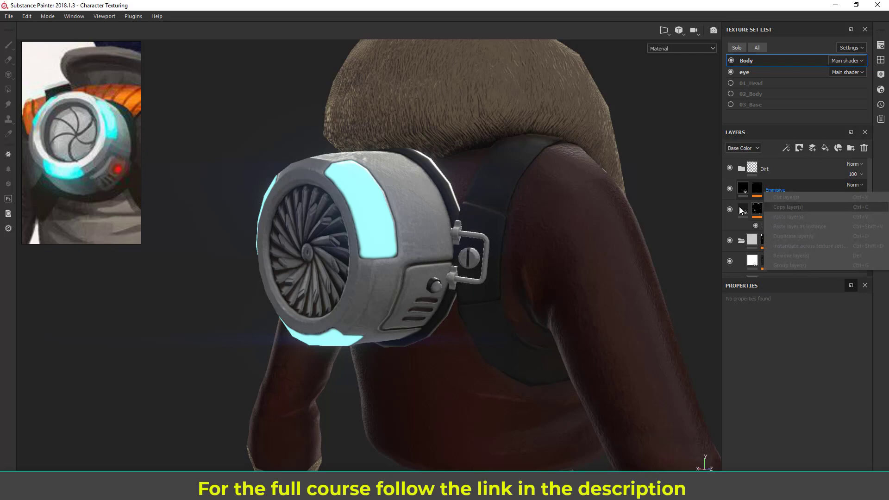
{"action": "left_click_drag", "start_coordinate": [690, 217], "coordinate": [679, 221], "text": "alt"}
{"action": "left_click", "coordinate": [746, 193]}
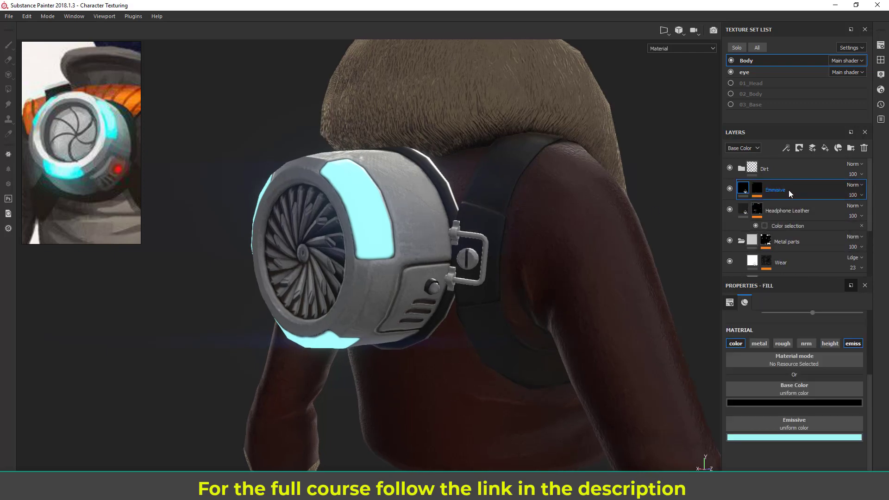
{"action": "right_click", "coordinate": [788, 189]}
{"action": "left_click", "coordinate": [797, 179]}
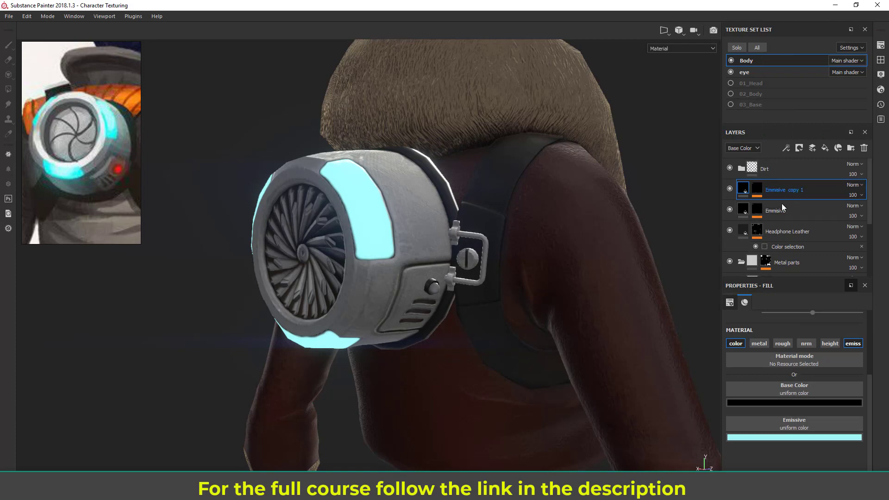
- Set the original Emmisive layer's emissive colour to a darker, more saturated cyan with its duplicate hidden, and show the duplicate again
{"action": "left_click", "coordinate": [805, 213]}
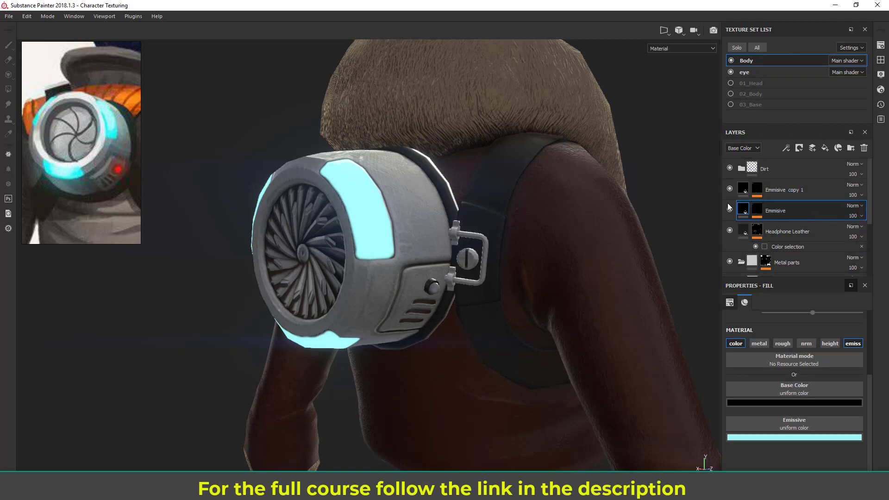
{"action": "left_click", "coordinate": [802, 438]}
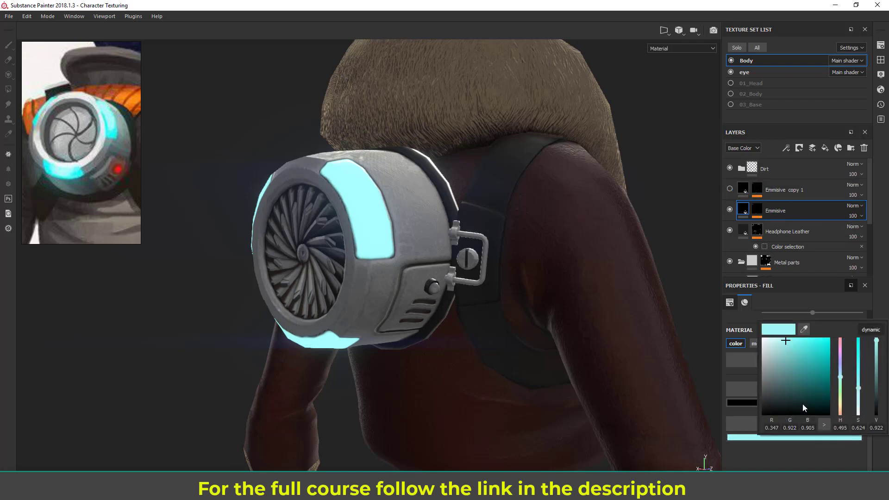
{"action": "left_click", "coordinate": [806, 355]}
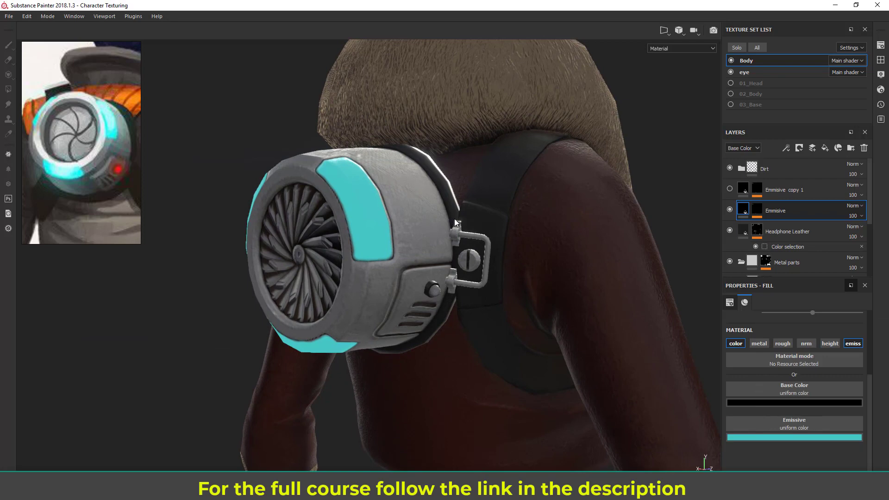
{"action": "left_click", "coordinate": [730, 188]}
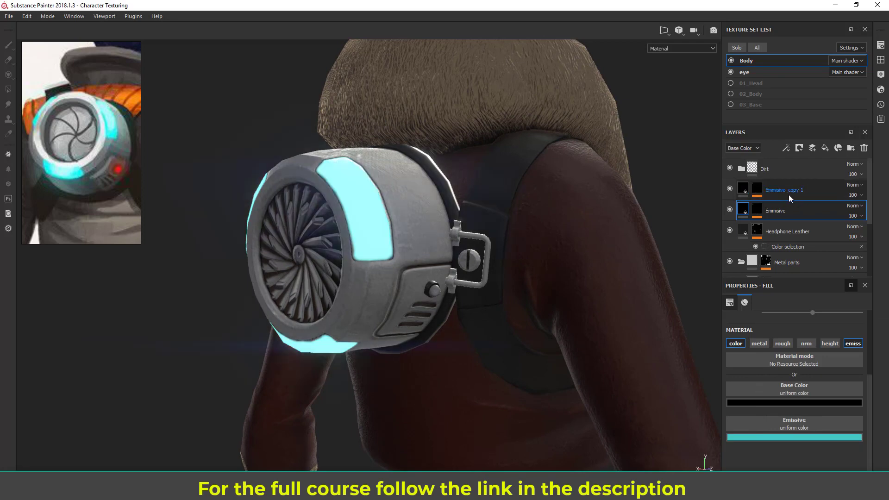
- Paint black on the Emmisive copy 1 mask along the right side light's edges, using brush sizes 0.53 and 0.75
{"action": "left_click", "coordinate": [787, 192]}
{"action": "left_click", "coordinate": [758, 189]}
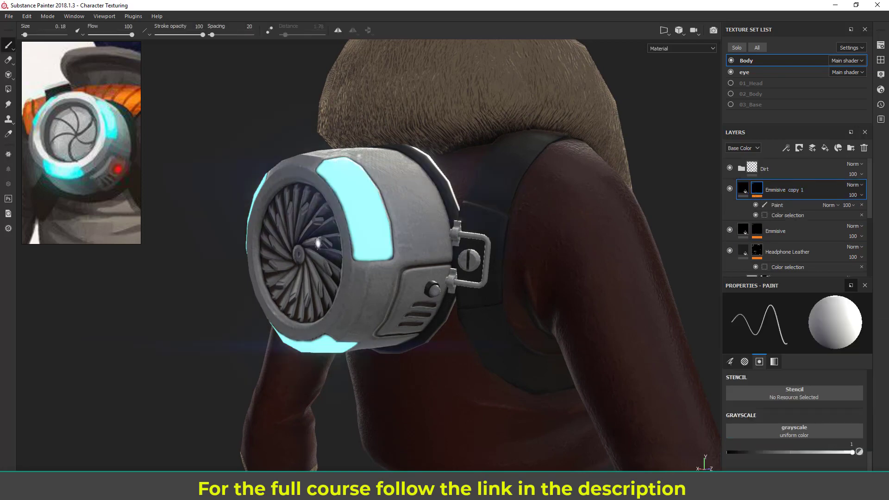
{"action": "right_click_drag", "start_coordinate": [318, 243], "coordinate": [350, 242], "text": "alt"}
{"action": "mouse_move", "coordinate": [350, 243]}
{"action": "left_mouse_down", "text": "alt"}
{"action": "mouse_move", "coordinate": [353, 254]}
{"action": "mouse_move", "coordinate": [354, 243]}
{"action": "left_mouse_up", "text": "alt"}
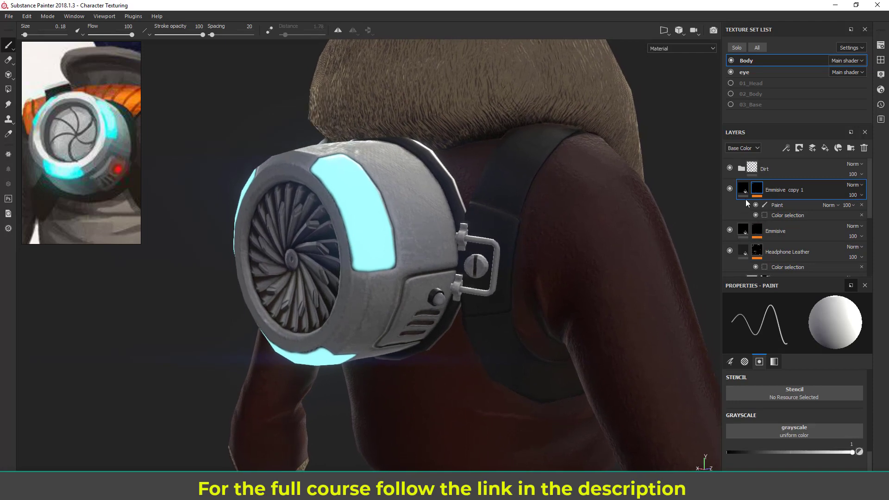
{"action": "mouse_move", "coordinate": [759, 191]}
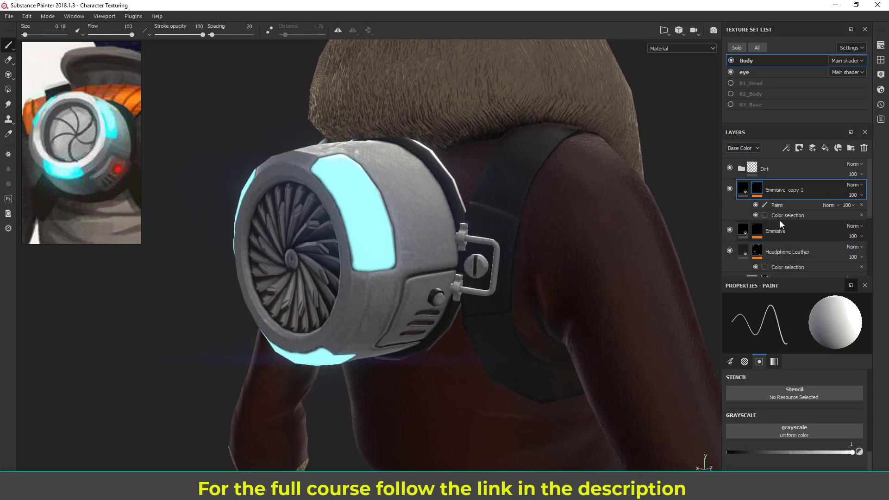
{"action": "right_click_drag", "start_coordinate": [361, 257], "coordinate": [378, 261], "text": "alt"}
{"action": "left_click_drag", "start_coordinate": [378, 261], "coordinate": [321, 186], "text": "alt"}
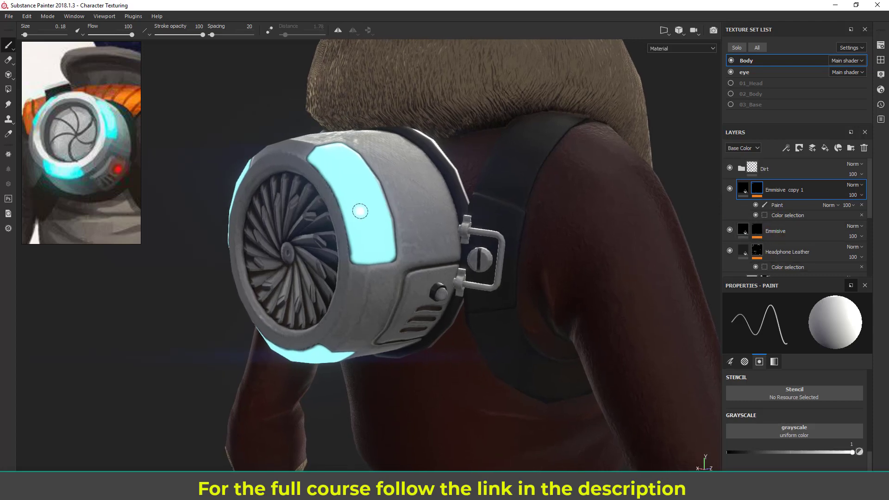
{"action": "right_click_drag", "start_coordinate": [346, 211], "coordinate": [361, 210], "text": "ctrl"}
{"action": "mouse_move", "coordinate": [313, 166]}
{"action": "left_mouse_down"}
{"action": "mouse_move", "coordinate": [342, 198]}
{"action": "mouse_move", "coordinate": [351, 244]}
{"action": "left_mouse_up"}
{"action": "left_click_drag", "start_coordinate": [841, 452], "coordinate": [724, 453]}
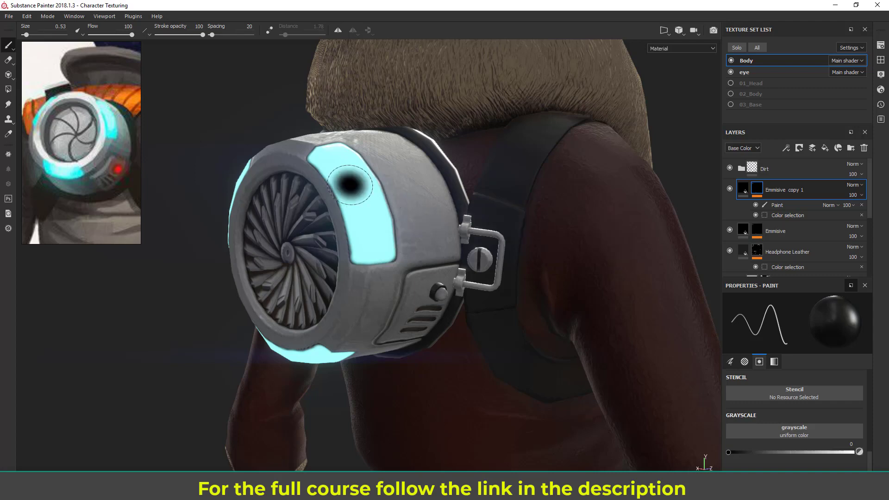
{"action": "left_click", "coordinate": [780, 206]}
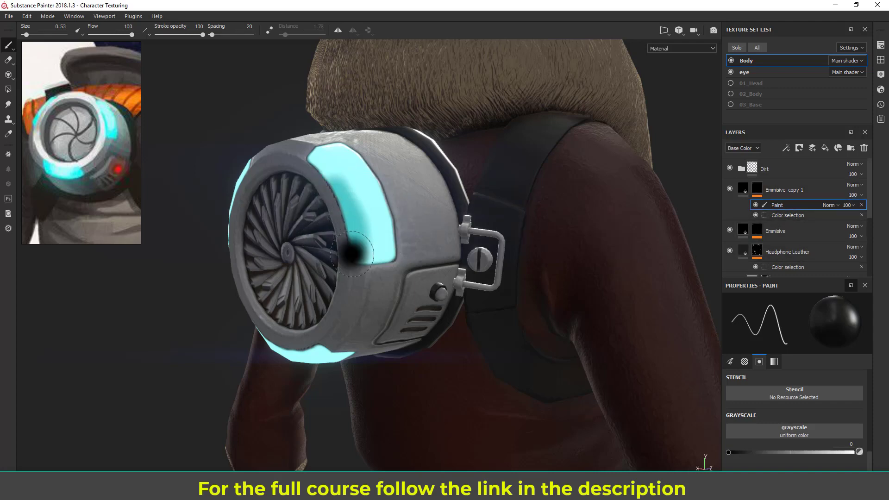
{"action": "key", "text": "bracketright"}
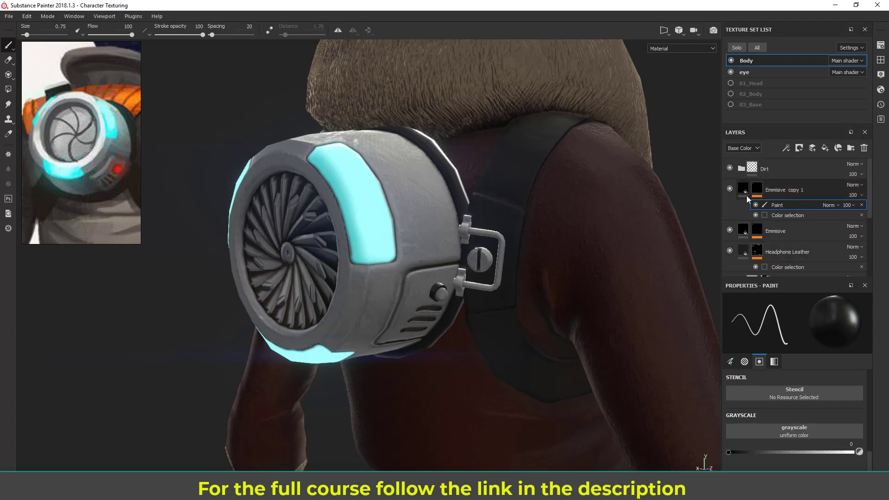
- Refine the soft dark falloff at the ends of the right side light by alternating black and white mask painting
{"action": "mouse_move", "coordinate": [393, 253]}
{"action": "left_mouse_down", "text": "alt"}
{"action": "mouse_move", "coordinate": [359, 276]}
{"action": "mouse_move", "coordinate": [299, 149]}
{"action": "left_mouse_up", "text": "alt"}
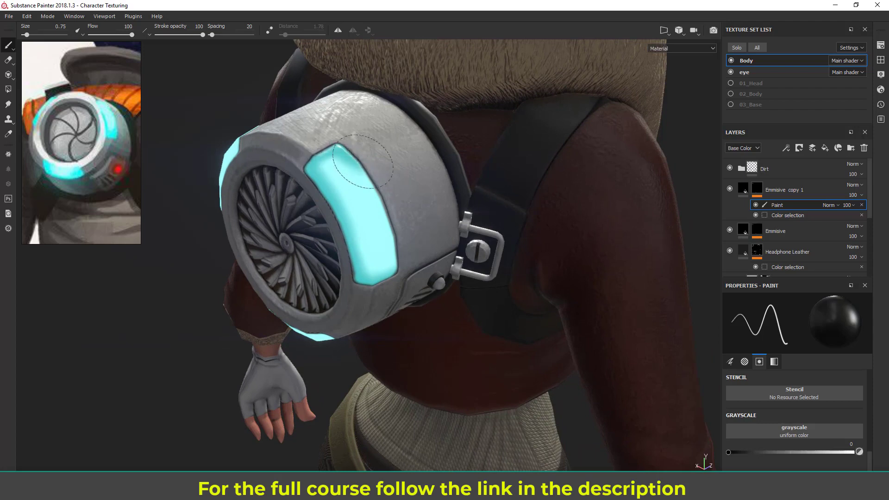
{"action": "key", "text": "x"}
{"action": "key", "text": "x"}
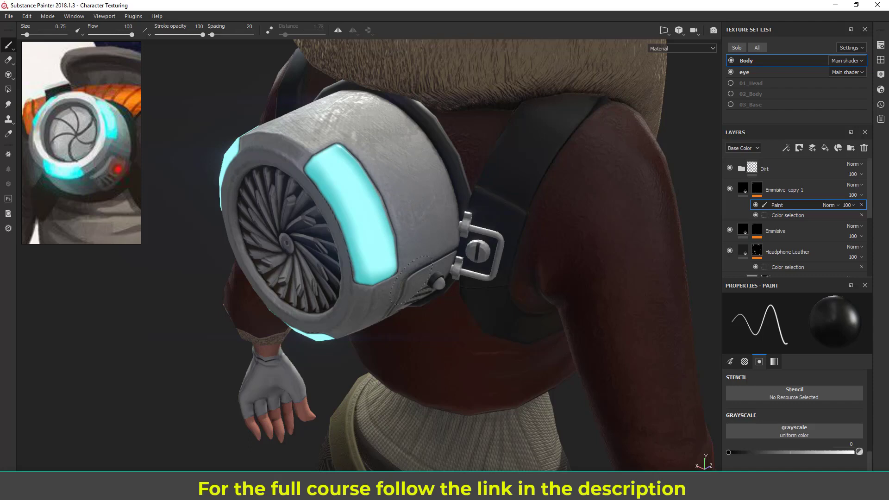
{"action": "key", "text": "x"}
{"action": "left_click_drag", "start_coordinate": [427, 273], "coordinate": [370, 201], "text": "alt"}
{"action": "key", "text": "x"}
- Examine the right side light's bright-to-dark transition on the back device from farther away and close up
{"action": "left_click_drag", "start_coordinate": [385, 297], "coordinate": [429, 320], "text": "alt"}
{"action": "right_click_drag", "start_coordinate": [429, 320], "coordinate": [200, 249], "text": "alt"}
{"action": "right_click_drag", "start_coordinate": [365, 259], "coordinate": [429, 252], "text": "alt"}
{"action": "left_click_drag", "start_coordinate": [428, 253], "coordinate": [402, 253], "text": "alt"}
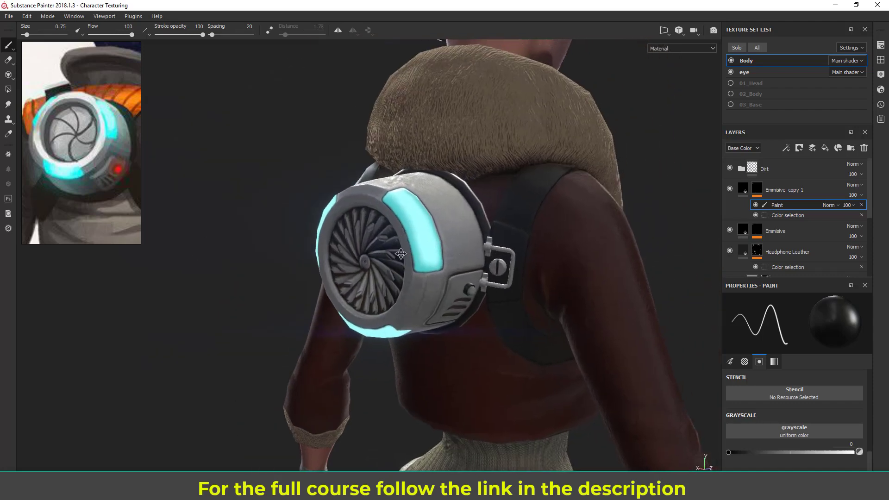
{"action": "middle_click_drag", "start_coordinate": [401, 254], "coordinate": [380, 256], "text": "alt"}
{"action": "middle_click_drag", "start_coordinate": [352, 202], "coordinate": [338, 181], "text": "alt"}
{"action": "right_click_drag", "start_coordinate": [338, 181], "coordinate": [379, 222], "text": "alt"}
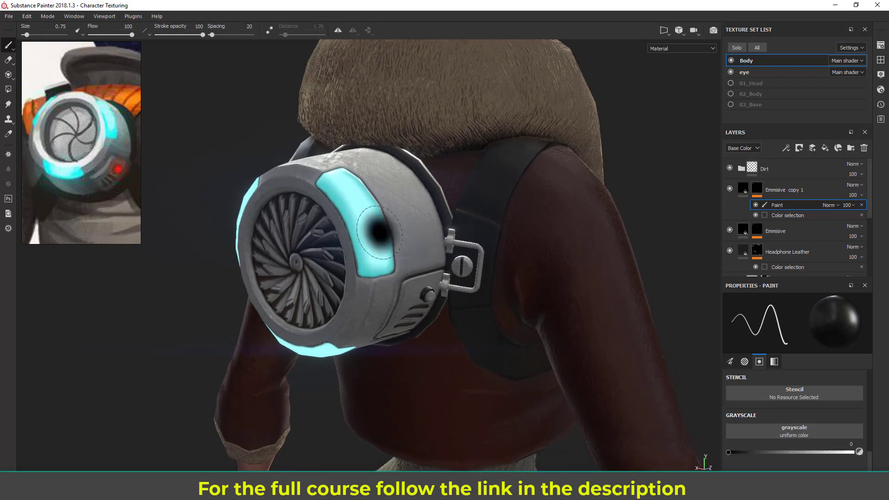
{"action": "middle_click_drag", "start_coordinate": [380, 233], "coordinate": [387, 203], "text": "alt"}
{"action": "right_click_drag", "start_coordinate": [387, 204], "coordinate": [394, 210], "text": "alt"}
- Paint black on the same mask around the edges of the left side light, enlarging the brush to 1.01
{"action": "mouse_move", "coordinate": [316, 142]}
{"action": "left_mouse_down", "text": "alt"}
{"action": "mouse_move", "coordinate": [316, 152]}
{"action": "mouse_move", "coordinate": [508, 159]}
{"action": "left_mouse_up", "text": "alt"}
{"action": "middle_click_drag", "start_coordinate": [399, 169], "coordinate": [495, 167], "text": "alt"}
{"action": "left_click_drag", "start_coordinate": [296, 185], "coordinate": [395, 197], "text": "alt"}
{"action": "left_click_drag", "start_coordinate": [303, 163], "coordinate": [318, 162], "text": "alt"}
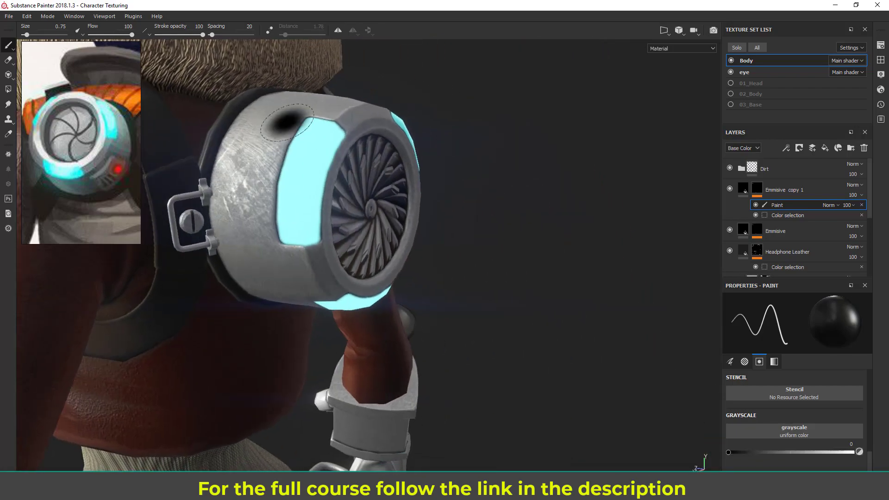
{"action": "left_click_drag", "start_coordinate": [265, 235], "coordinate": [265, 210]}
{"action": "right_click_drag", "start_coordinate": [272, 239], "coordinate": [277, 238], "text": "ctrl"}
{"action": "left_click_drag", "start_coordinate": [287, 265], "coordinate": [304, 264]}
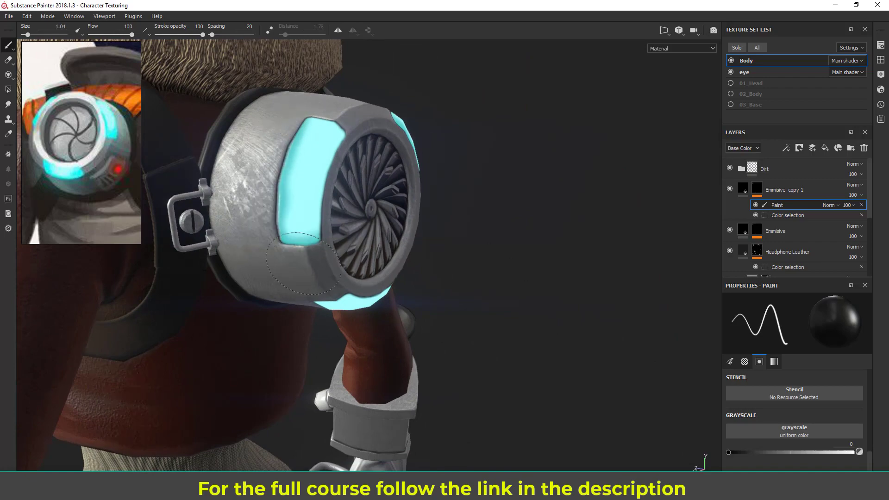
{"action": "left_click_drag", "start_coordinate": [342, 230], "coordinate": [324, 199], "text": "alt"}
{"action": "left_click_drag", "start_coordinate": [322, 121], "coordinate": [311, 128]}
- Darken the edges of the back device's lower light in the mask and compare the lights from both sides
{"action": "left_click_drag", "start_coordinate": [352, 259], "coordinate": [357, 227], "text": "alt"}
{"action": "left_click_drag", "start_coordinate": [371, 272], "coordinate": [296, 195], "text": "alt"}
{"action": "mouse_move", "coordinate": [273, 150]}
{"action": "left_mouse_down"}
{"action": "mouse_move", "coordinate": [355, 183]}
{"action": "mouse_move", "coordinate": [405, 297]}
{"action": "mouse_move", "coordinate": [444, 179]}
{"action": "left_mouse_up"}
{"action": "left_click_drag", "start_coordinate": [491, 196], "coordinate": [422, 143], "text": "alt"}
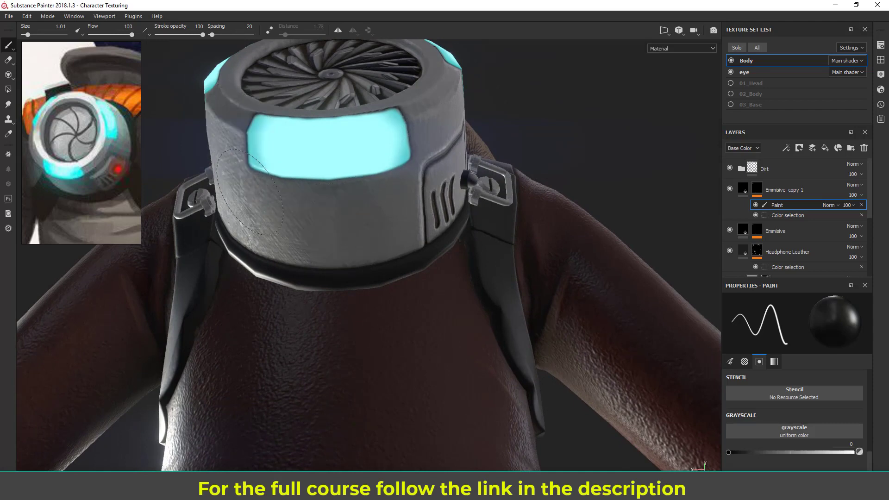
{"action": "left_click_drag", "start_coordinate": [262, 213], "coordinate": [371, 143], "text": "alt"}
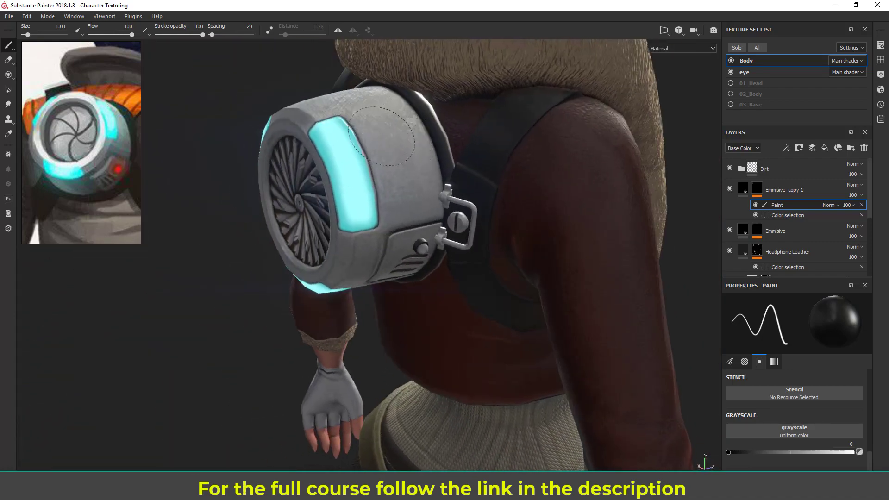
{"action": "left_click_drag", "start_coordinate": [396, 183], "coordinate": [685, 179], "text": "alt"}
{"action": "right_click_drag", "start_coordinate": [685, 179], "coordinate": [667, 273], "text": "alt"}
{"action": "left_click_drag", "start_coordinate": [667, 274], "coordinate": [630, 259], "text": "alt"}
{"action": "right_click_drag", "start_coordinate": [630, 259], "coordinate": [574, 273], "text": "alt"}
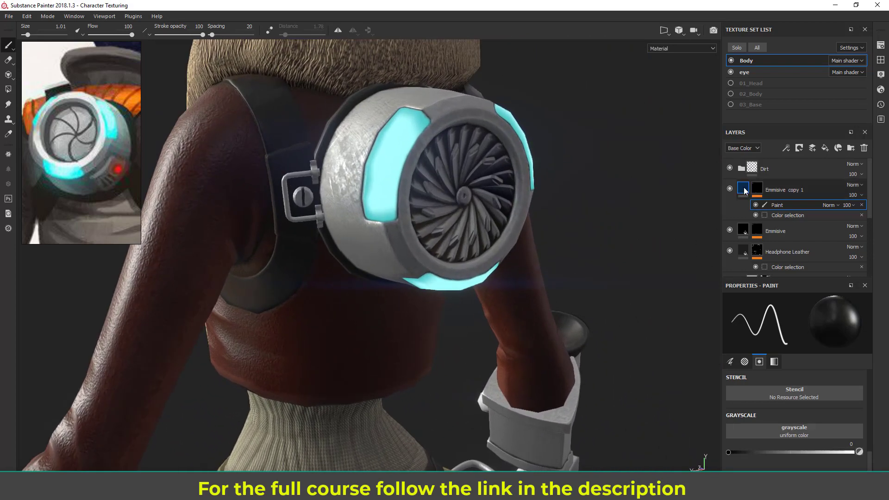
- Try a more saturated cyan as the Emmisive copy 1 layer's emissive colour and check it from a distance
{"action": "left_click", "coordinate": [745, 191]}
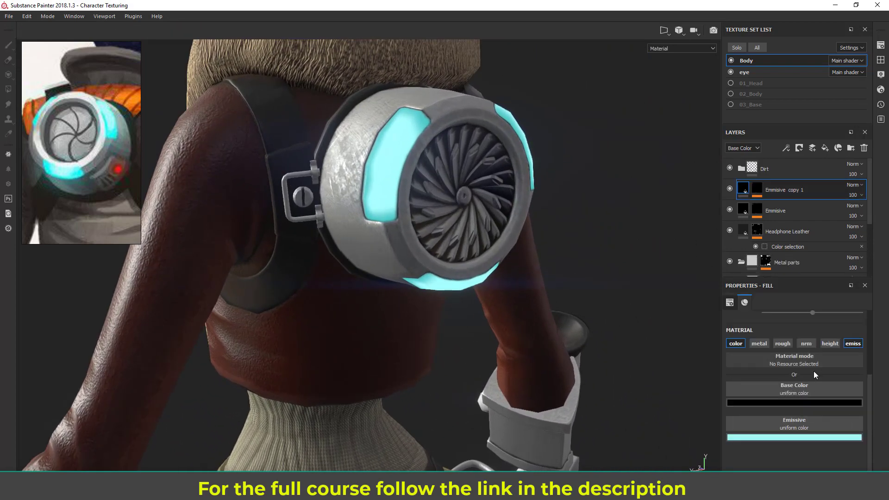
{"action": "left_click", "coordinate": [802, 437]}
{"action": "left_click_drag", "start_coordinate": [793, 345], "coordinate": [798, 339]}
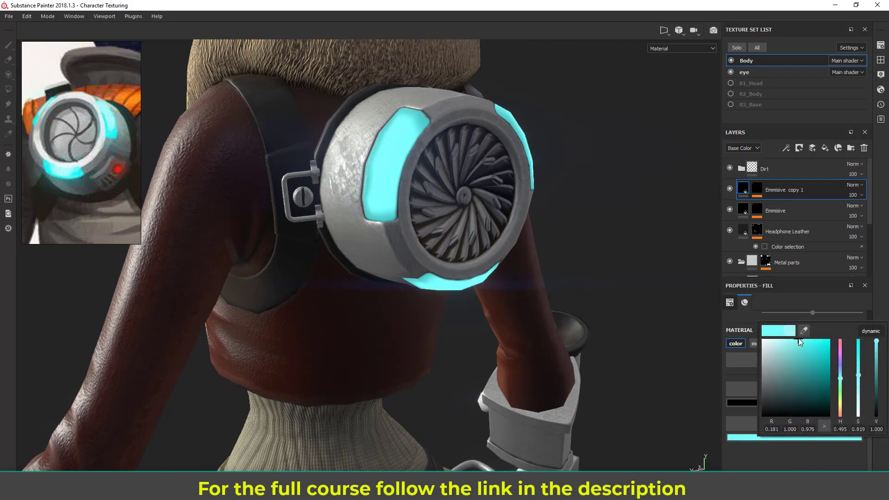
{"action": "right_click_drag", "start_coordinate": [519, 326], "coordinate": [403, 289], "text": "alt"}
{"action": "left_click_drag", "start_coordinate": [403, 289], "coordinate": [383, 284], "text": "alt"}
{"action": "right_click_drag", "start_coordinate": [383, 283], "coordinate": [453, 324], "text": "alt"}
- Set the Emmisive copy 1 layer's emissive colour to a bright, strongly saturated cyan and check the back device's lights
{"action": "left_click", "coordinate": [822, 438]}
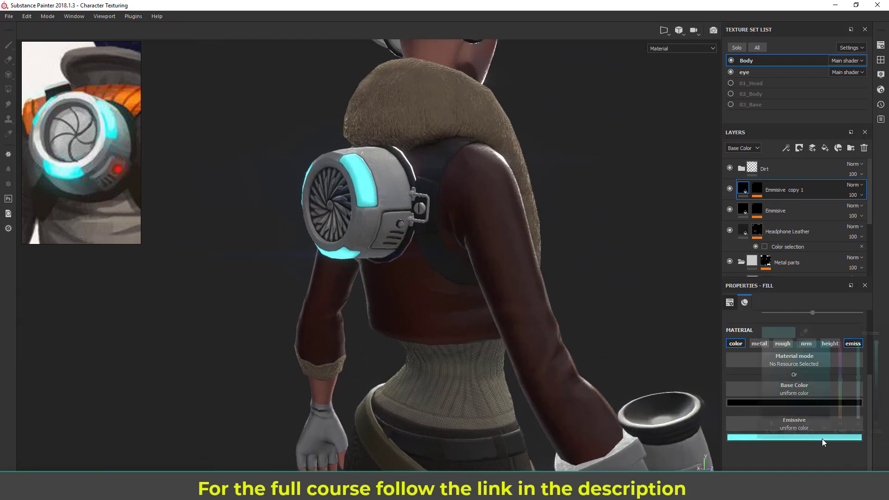
{"action": "right_click_drag", "start_coordinate": [625, 333], "coordinate": [450, 301], "text": "alt"}
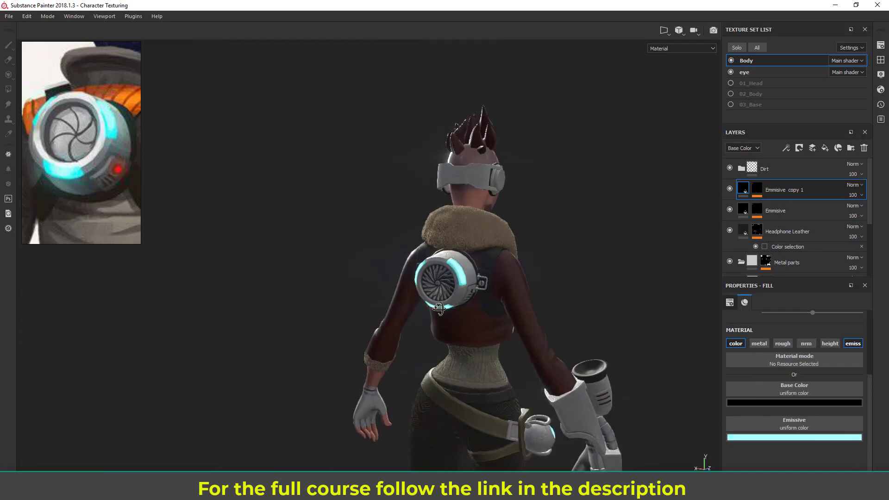
{"action": "left_click_drag", "start_coordinate": [449, 301], "coordinate": [505, 311], "text": "alt"}
{"action": "right_click_drag", "start_coordinate": [504, 312], "coordinate": [584, 351], "text": "alt"}
{"action": "left_click_drag", "start_coordinate": [584, 351], "coordinate": [692, 387], "text": "alt"}
{"action": "left_click", "coordinate": [829, 439]}
{"action": "left_click_drag", "start_coordinate": [792, 343], "coordinate": [809, 337]}
{"action": "right_click_drag", "start_coordinate": [407, 331], "coordinate": [446, 363], "text": "alt"}
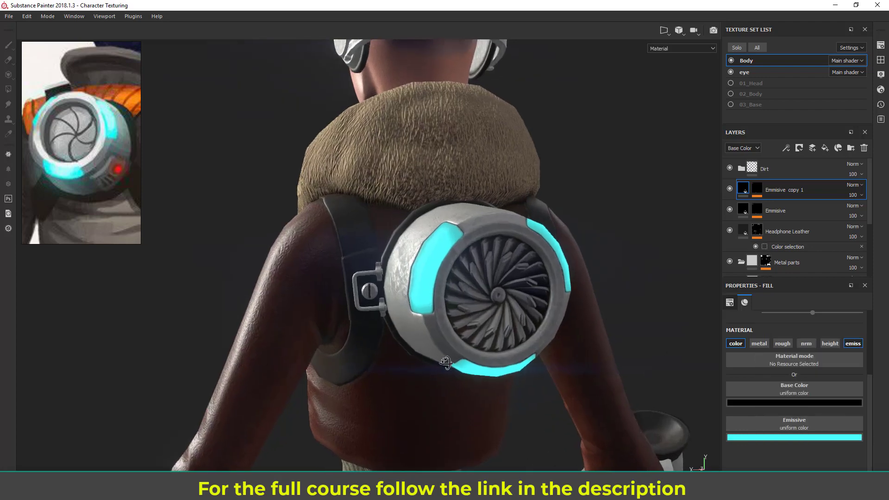
{"action": "left_click_drag", "start_coordinate": [445, 362], "coordinate": [631, 252], "text": "alt"}
- Set the original Emmisive layer's emissive colour to a darker teal and check the belt and wrist lights from the front
{"action": "left_click", "coordinate": [742, 218]}
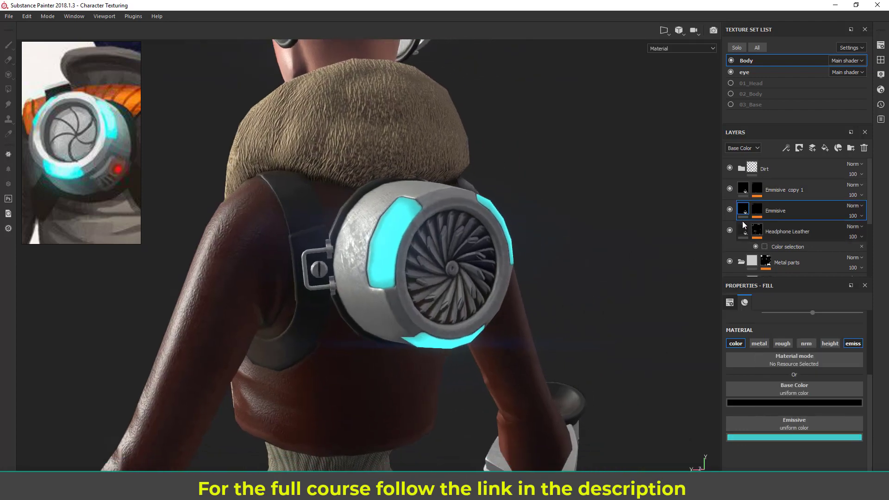
{"action": "left_click", "coordinate": [808, 438]}
{"action": "left_click_drag", "start_coordinate": [808, 364], "coordinate": [812, 371]}
{"action": "right_click_drag", "start_coordinate": [525, 348], "coordinate": [294, 228], "text": "alt"}
{"action": "left_click_drag", "start_coordinate": [293, 228], "coordinate": [313, 353], "text": "alt"}
{"action": "scroll", "coordinate": [387, 288], "scroll_direction": "up", "scroll_amount": 5}
{"action": "left_click_drag", "start_coordinate": [387, 288], "coordinate": [280, 317], "text": "alt"}
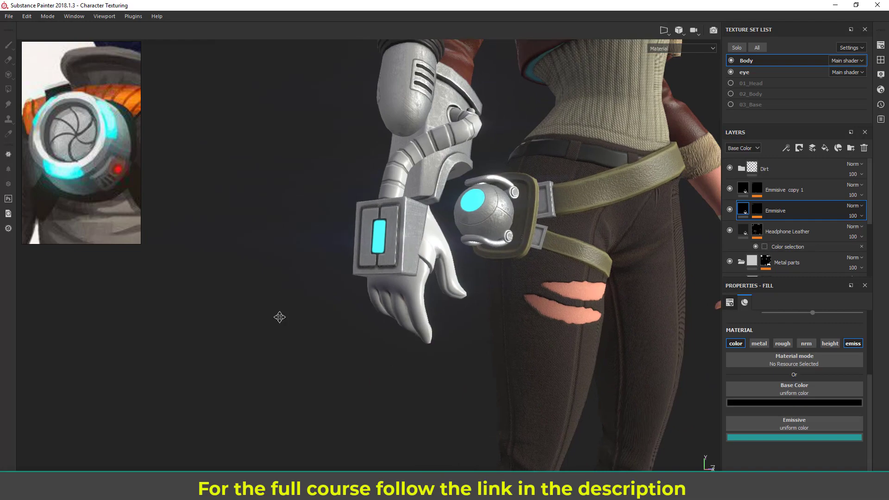
{"action": "scroll", "coordinate": [280, 317], "scroll_direction": "down", "scroll_amount": 3}
{"action": "scroll", "coordinate": [408, 370], "scroll_direction": "down", "scroll_amount": 2}
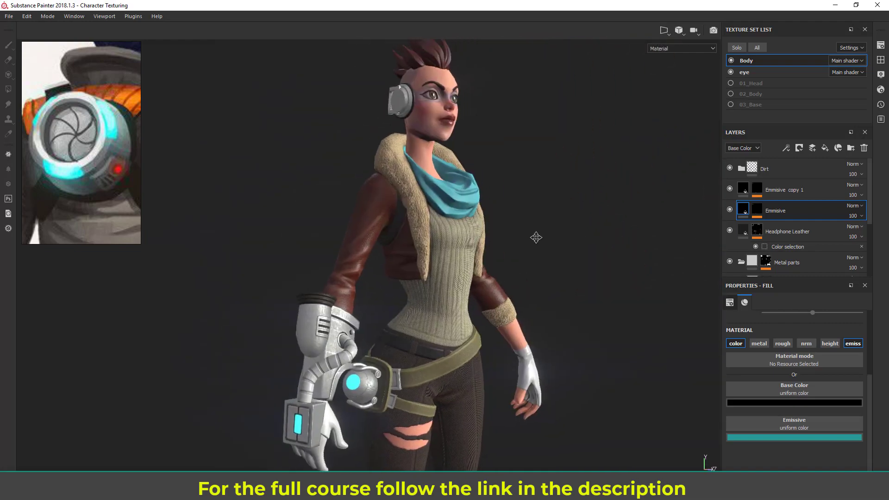
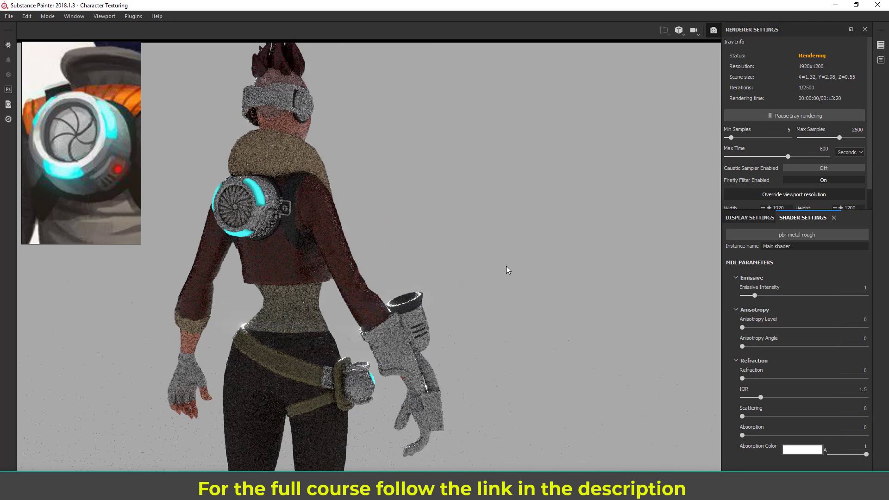
- Set the Main shader's Emissive Intensity to 1.43 for the Iray render
{"action": "middle_click_drag", "start_coordinate": [323, 224], "coordinate": [413, 241], "text": "alt"}
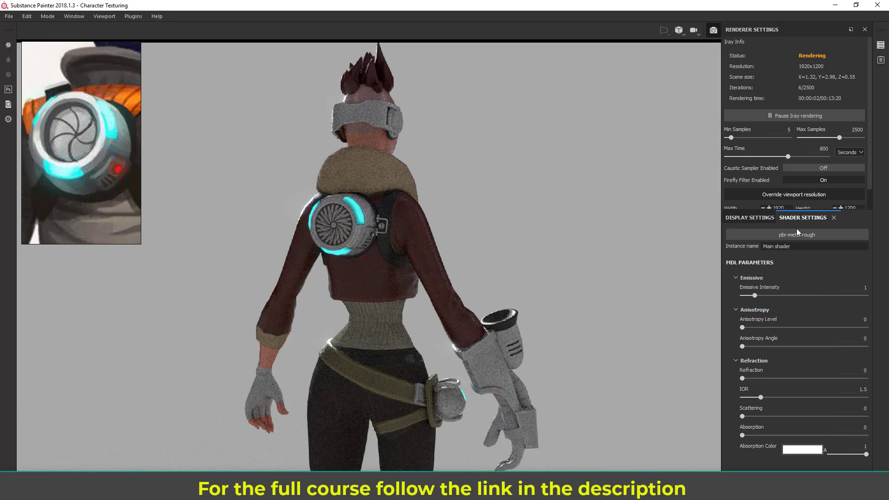
{"action": "left_click", "coordinate": [757, 216]}
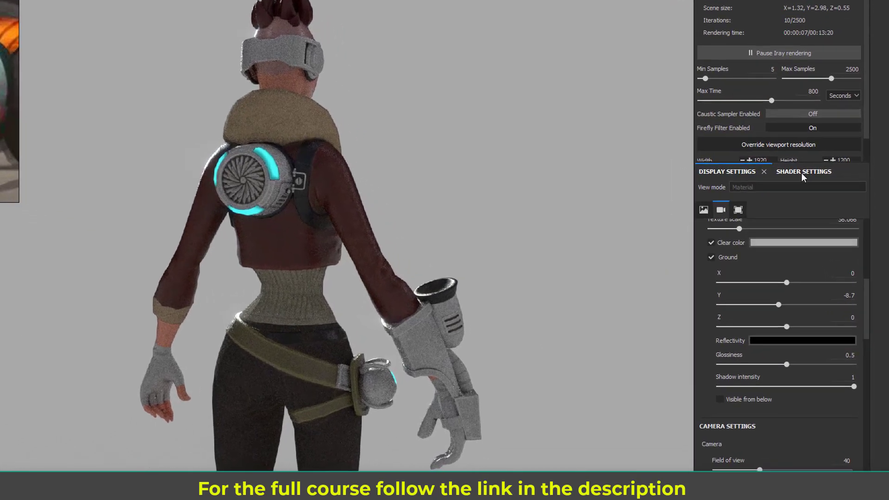
{"action": "left_click", "coordinate": [802, 172]}
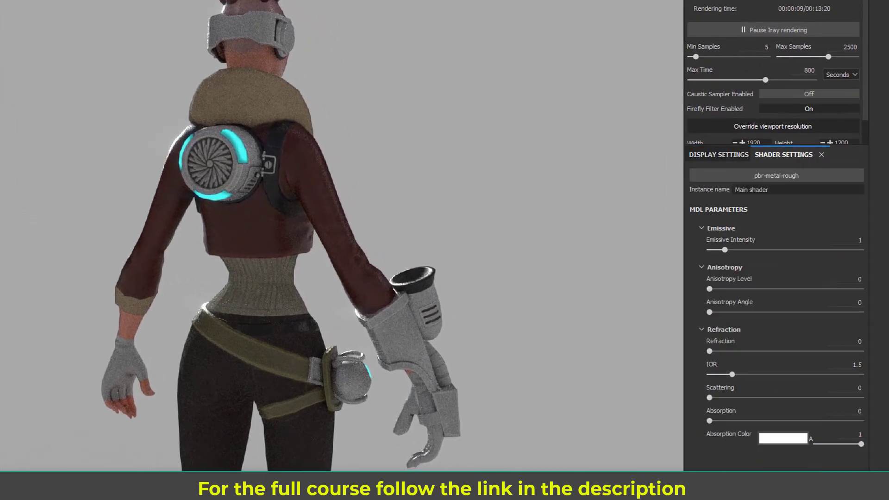
{"action": "left_click", "coordinate": [713, 154]}
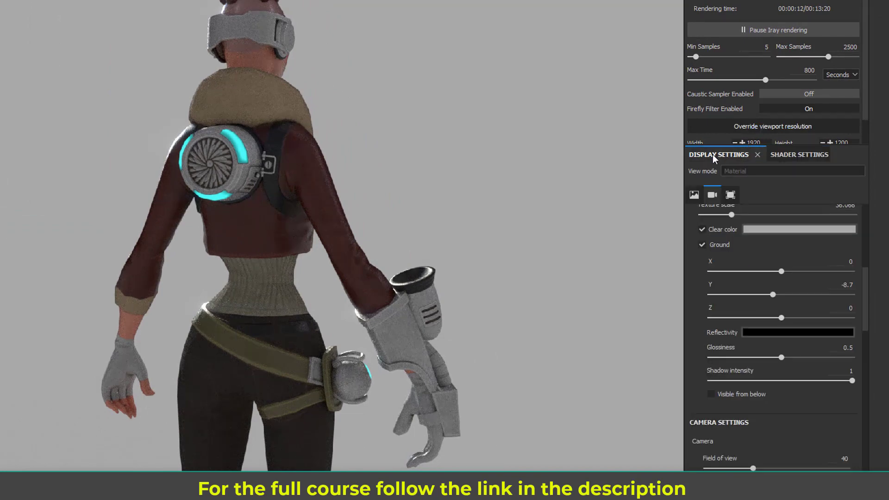
{"action": "left_click", "coordinate": [781, 156]}
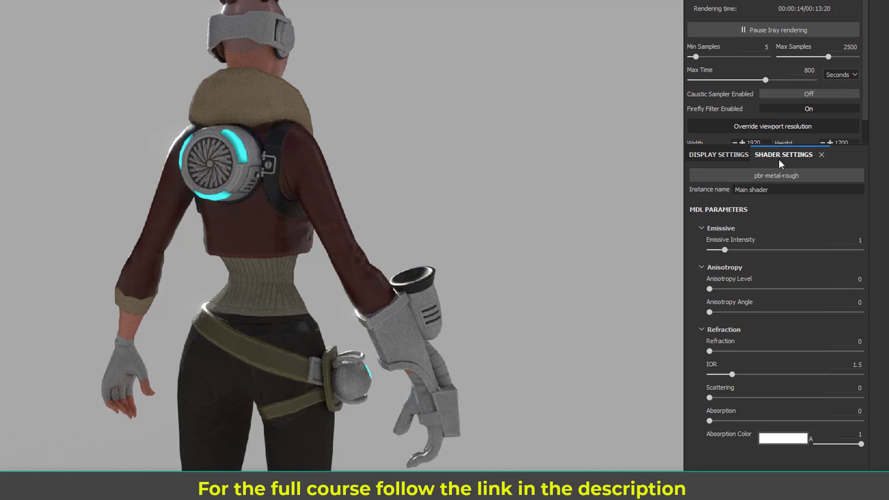
{"action": "left_click", "coordinate": [731, 249]}
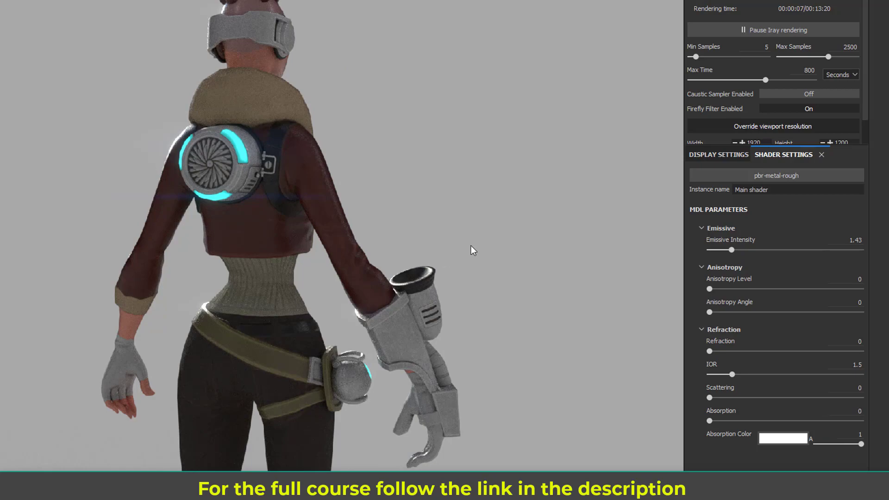
- Examine the Iray render of the belt and wrist device lights from several angles around the character's front
{"action": "left_click_drag", "start_coordinate": [242, 265], "coordinate": [23, 248], "text": "alt"}
{"action": "middle_click_drag", "start_coordinate": [238, 319], "coordinate": [150, 185], "text": "alt"}
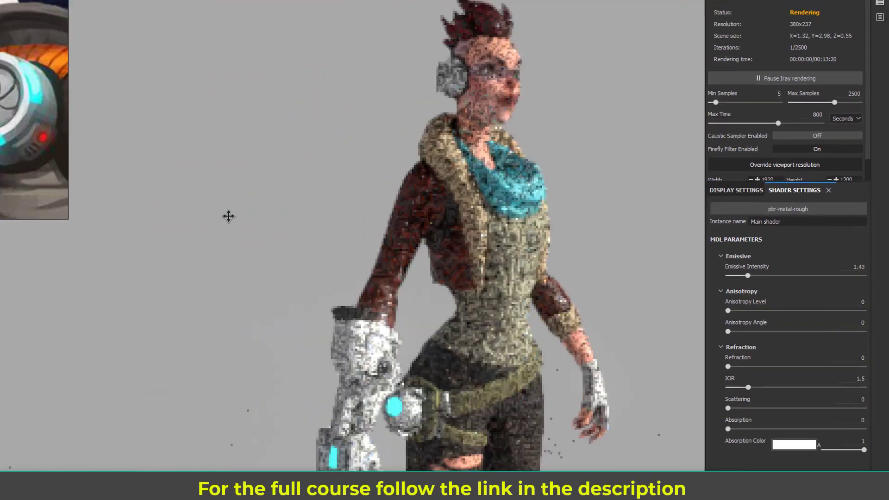
{"action": "left_click_drag", "start_coordinate": [169, 209], "coordinate": [99, 221], "text": "alt"}
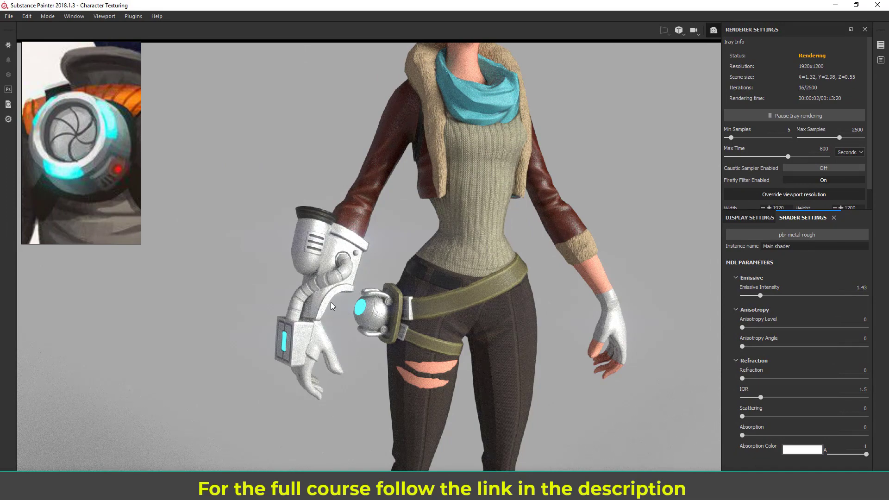
{"action": "left_click_drag", "start_coordinate": [331, 302], "coordinate": [271, 291], "text": "alt"}
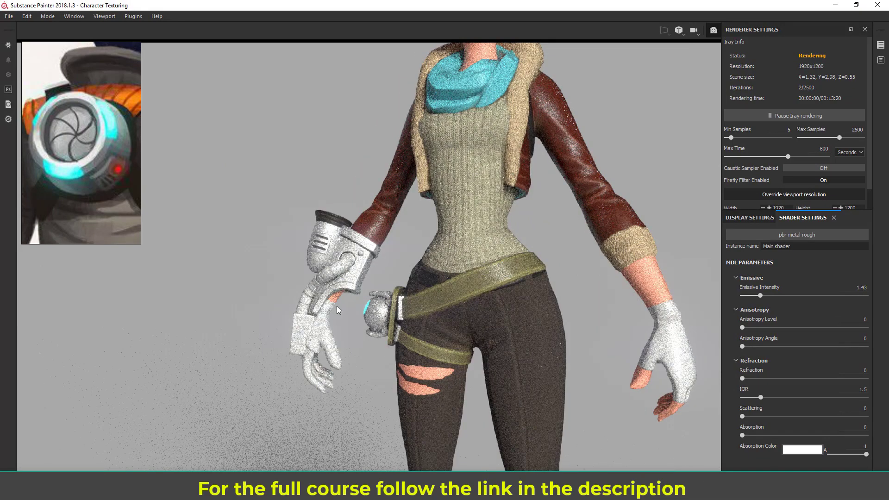
{"action": "left_click_drag", "start_coordinate": [337, 307], "coordinate": [356, 301], "text": "alt"}
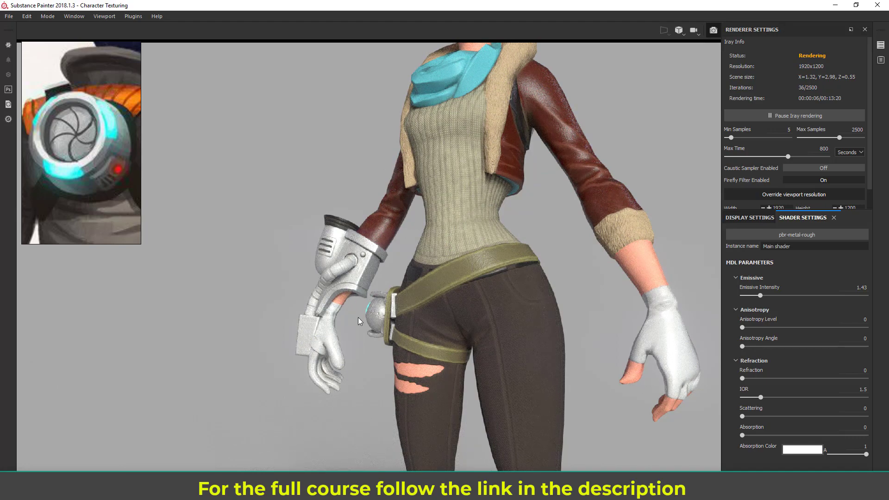
- Set the Main shader's Emissive Intensity to 2.65 and check the belt, wrist and back device lights around the character in the Iray render
{"action": "left_click_drag", "start_coordinate": [359, 319], "coordinate": [532, 351], "text": "alt"}
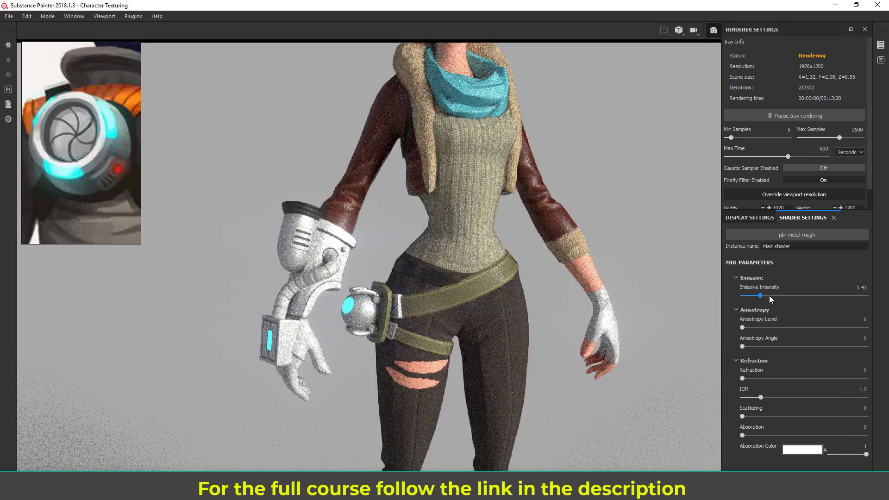
{"action": "left_click_drag", "start_coordinate": [771, 299], "coordinate": [775, 295]}
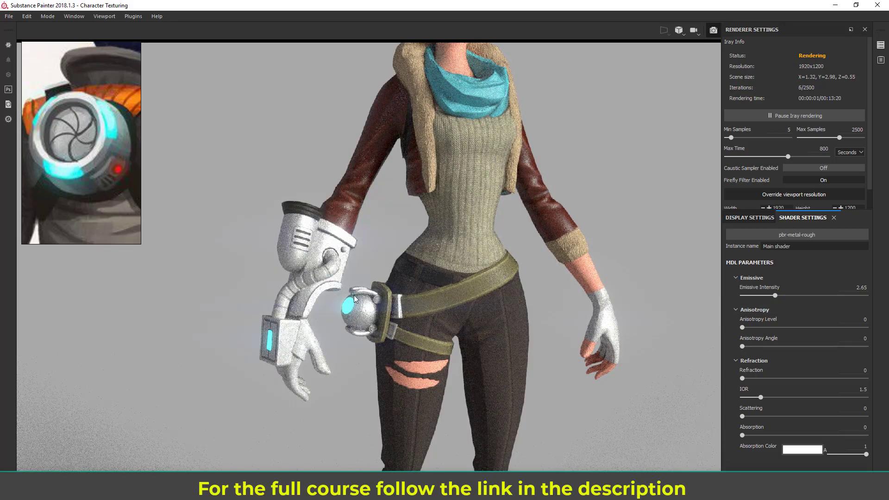
{"action": "left_click_drag", "start_coordinate": [292, 325], "coordinate": [183, 324], "text": "alt"}
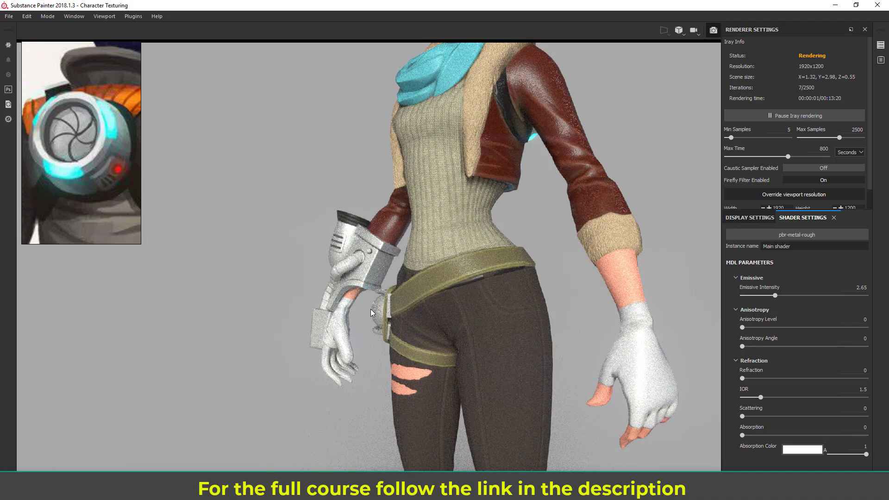
{"action": "left_click_drag", "start_coordinate": [573, 326], "coordinate": [511, 266], "text": "alt"}
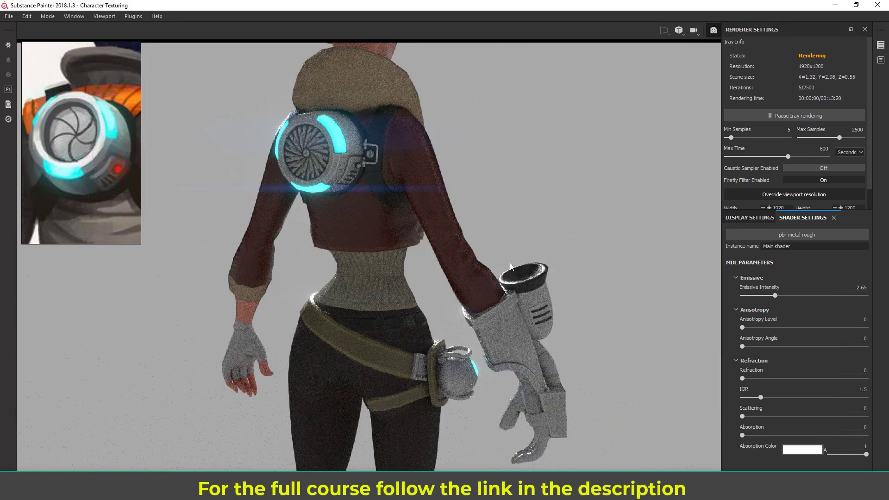
{"action": "right_click_drag", "start_coordinate": [186, 150], "coordinate": [293, 268], "text": "alt"}
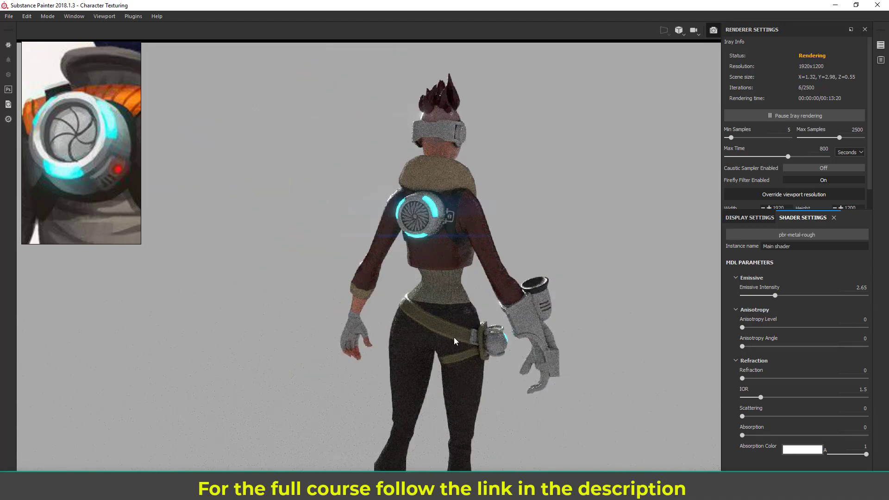
{"action": "left_click_drag", "start_coordinate": [455, 342], "coordinate": [612, 327], "text": "alt"}
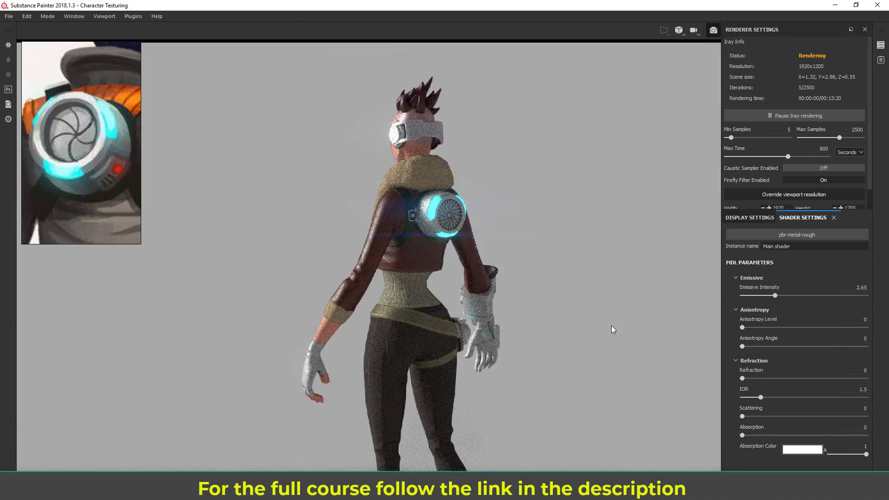
{"action": "scroll", "coordinate": [577, 320], "scroll_direction": "up", "scroll_amount": 2}
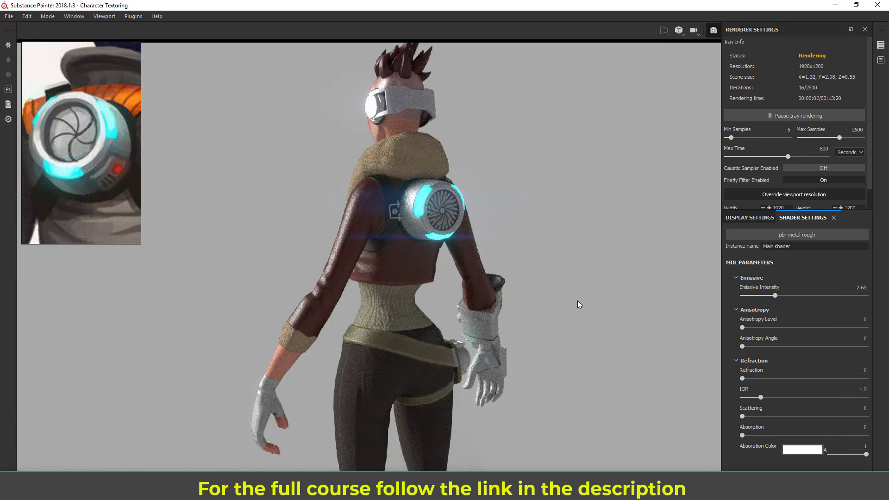
{"action": "left_click_drag", "start_coordinate": [290, 278], "coordinate": [296, 327], "text": "alt"}
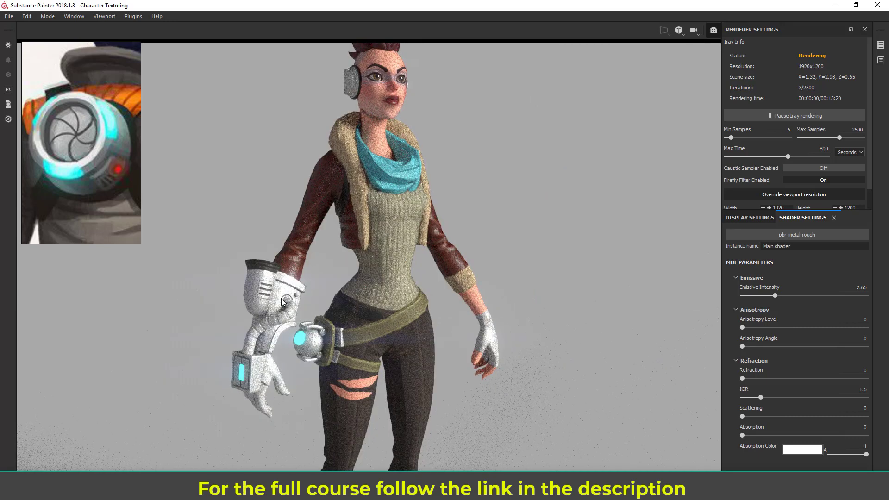